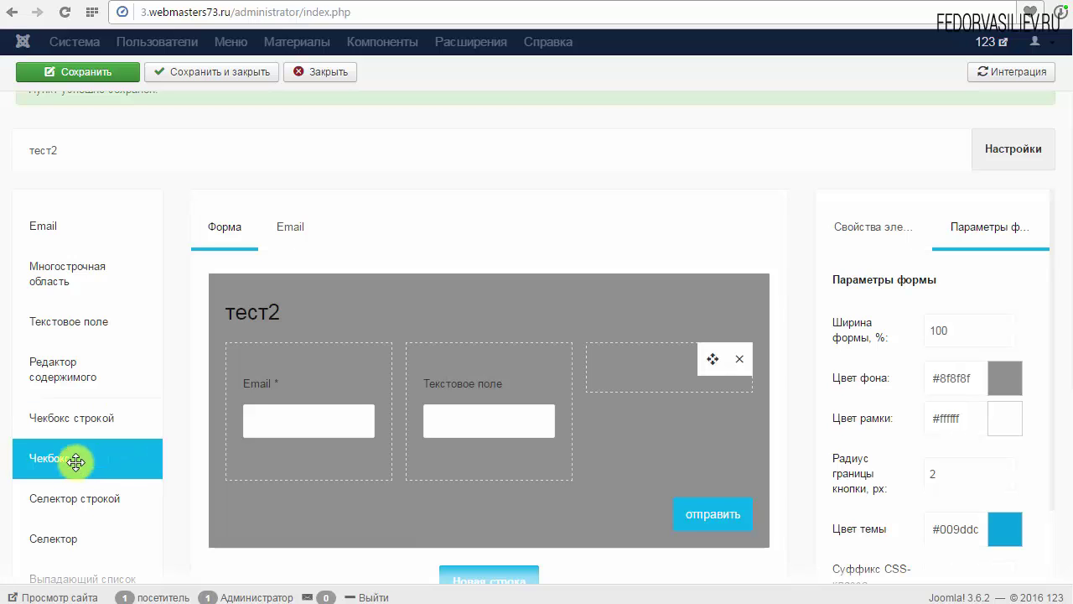
# Step: Add a new single-column row to the form and place a Чекбокс строкой element in it
pyautogui.moveTo(75, 422)
pyautogui.mouseDown()
pyautogui.moveTo(304, 424)
pyautogui.moveTo(299, 441)
pyautogui.moveTo(29, 421)
pyautogui.moveTo(55, 422)
pyautogui.mouseUp()
pyautogui.scroll(-1, 302, 457)
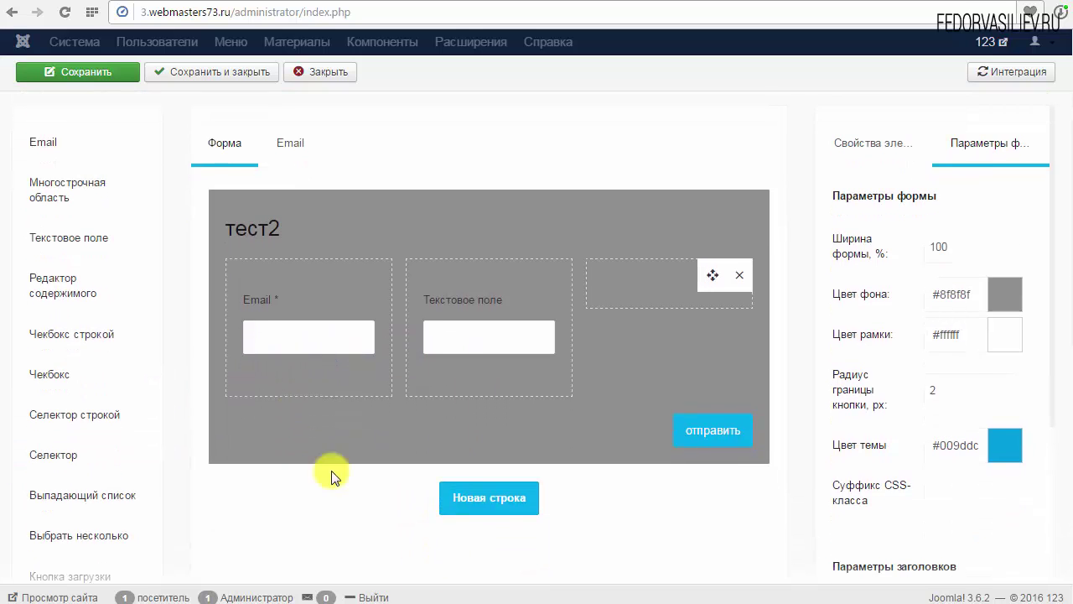
pyautogui.click(474, 493)
pyautogui.click(343, 275)
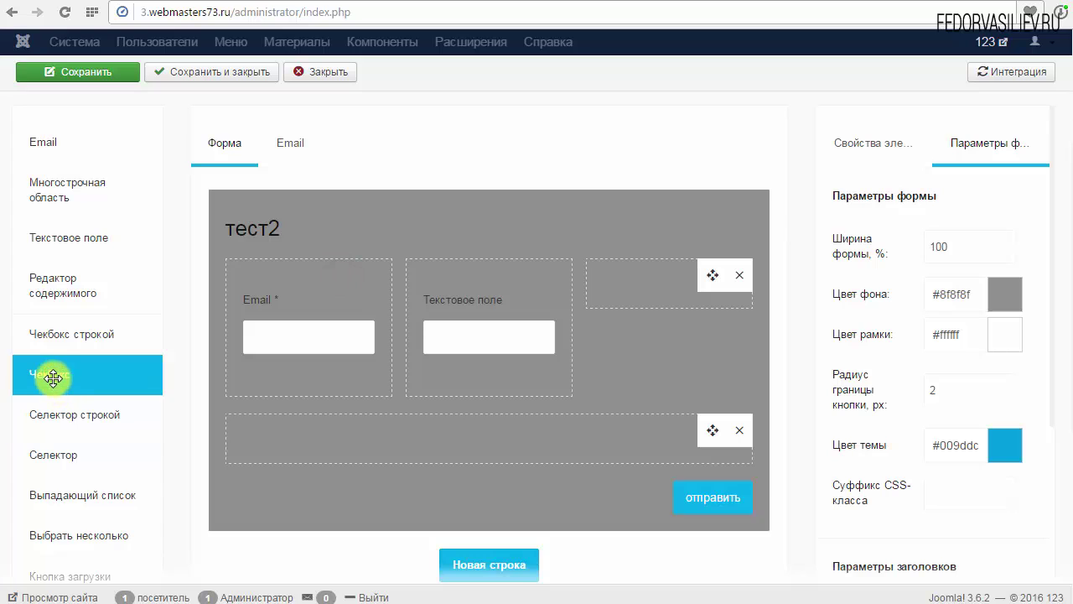
pyautogui.moveTo(59, 333); pyautogui.dragTo(318, 444)
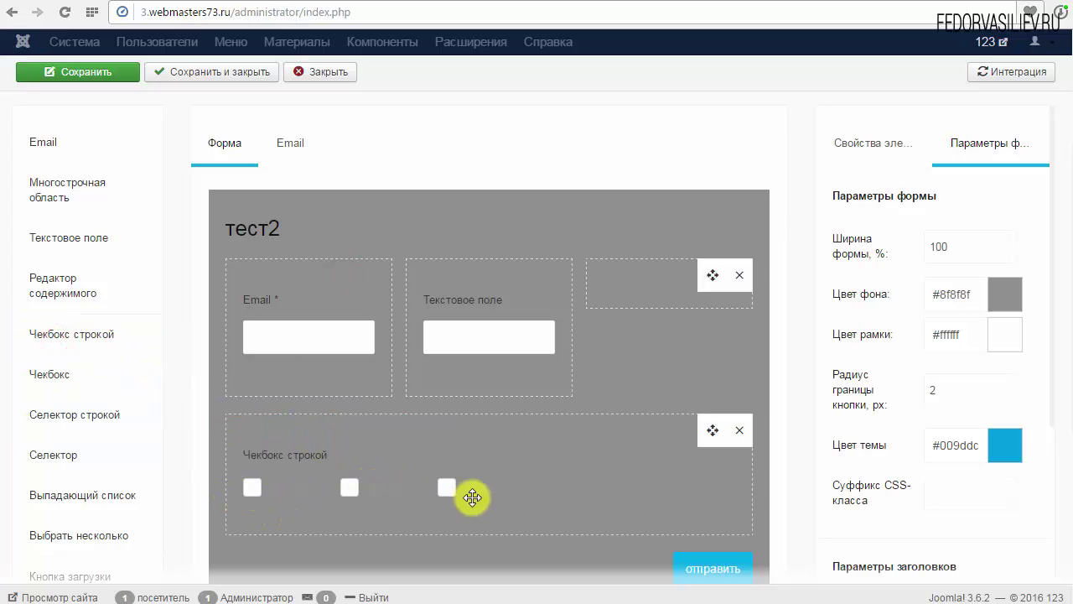
# Step: Select the new Чекбокс строкой element in the form to open its properties, and try ticking its three checkboxes
pyautogui.click(250, 488)
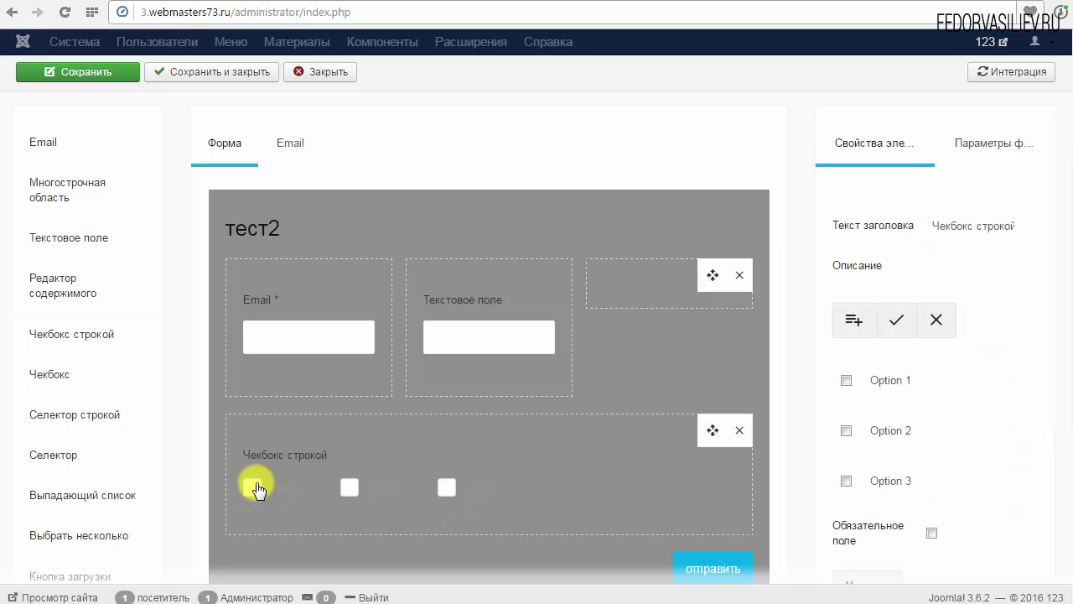
pyautogui.click(348, 489)
pyautogui.click(252, 488)
pyautogui.click(349, 487)
pyautogui.click(444, 490)
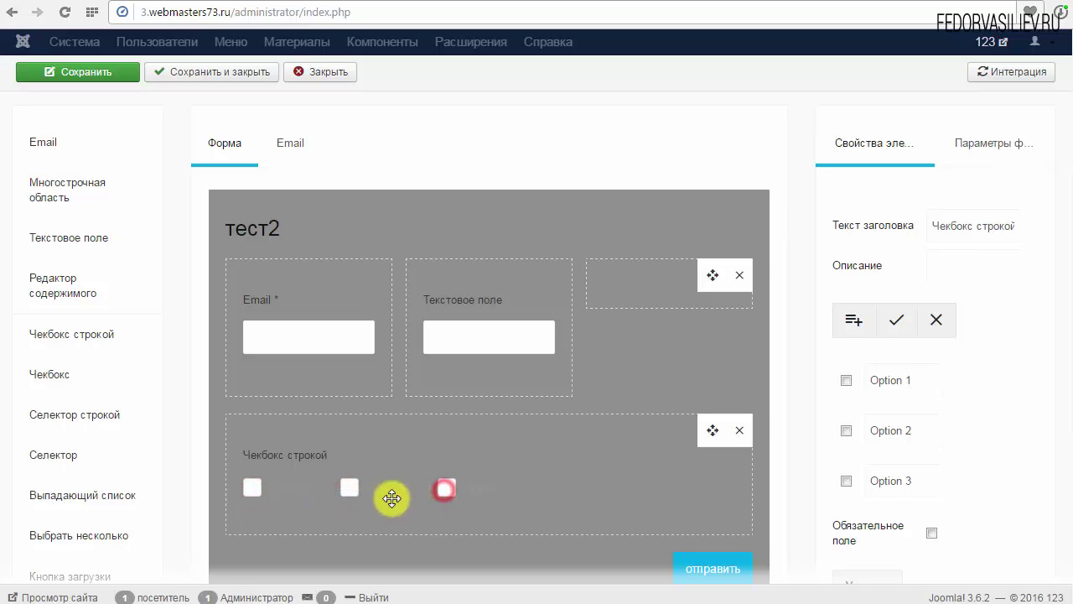
pyautogui.click(444, 490)
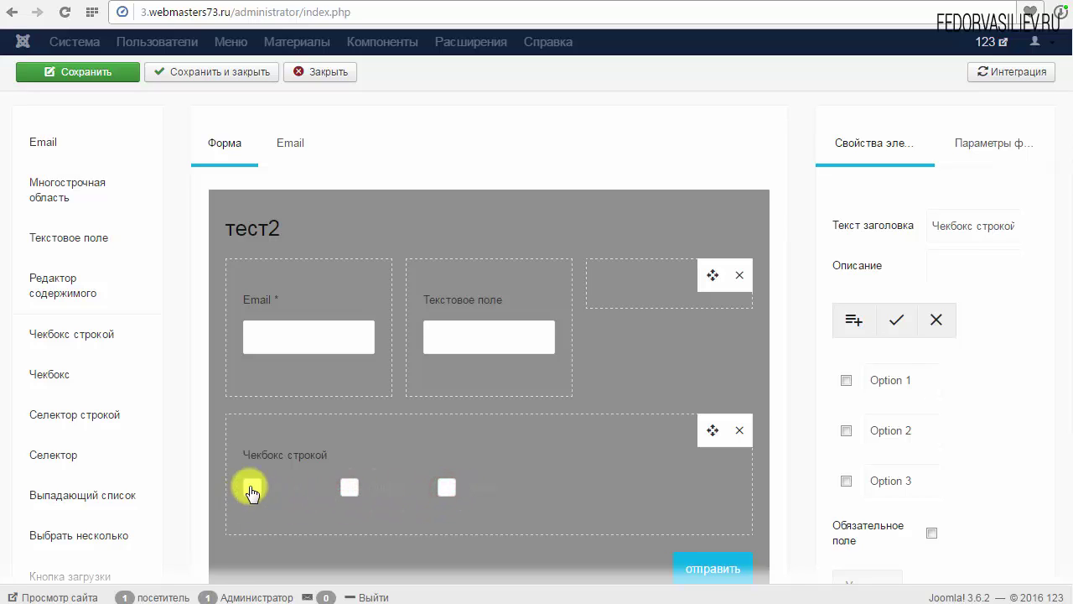
pyautogui.click(251, 488)
pyautogui.click(349, 488)
pyautogui.click(445, 488)
pyautogui.click(349, 488)
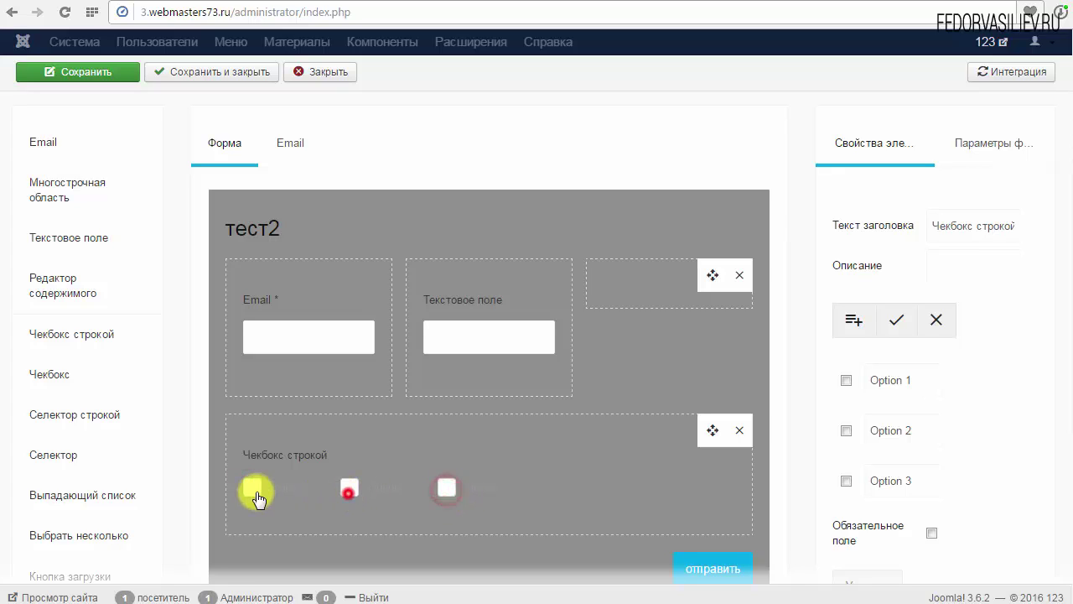
pyautogui.click(251, 488)
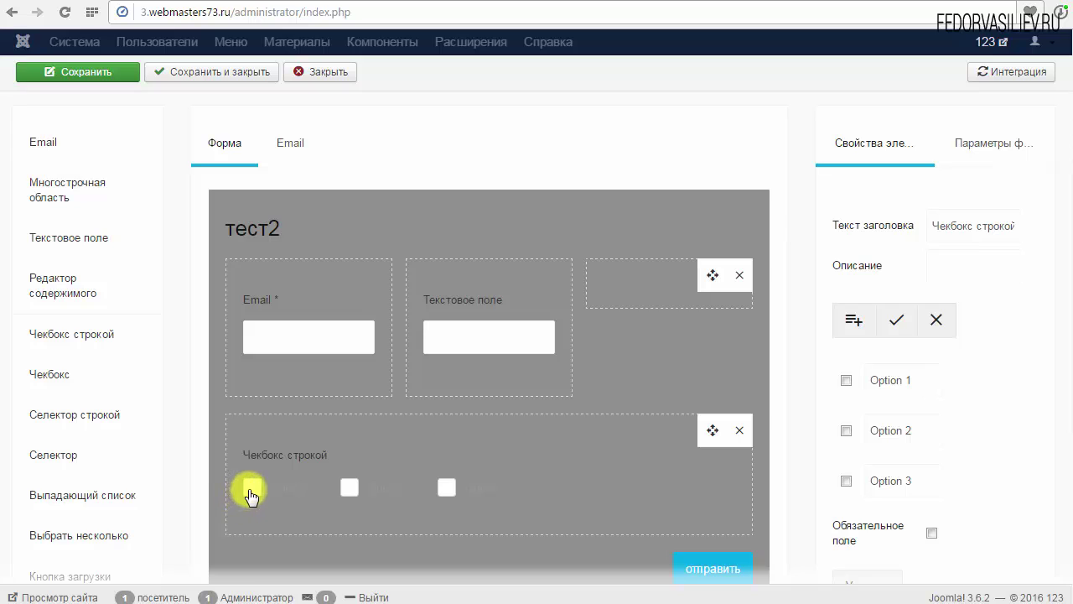
pyautogui.click(343, 490)
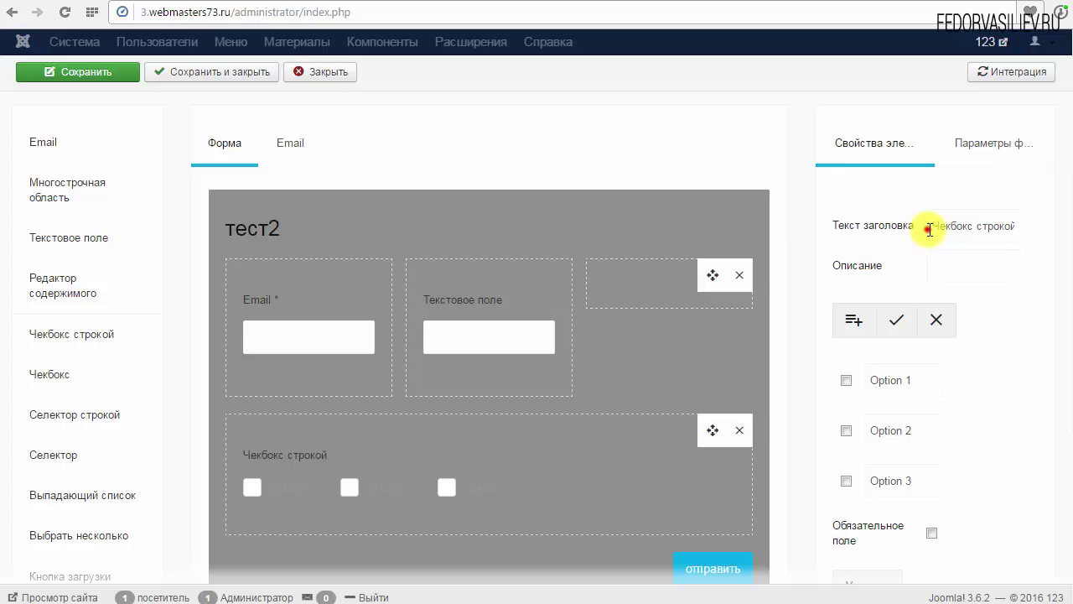
# Step: Clear the heading text of the Чекбокс строкой element and leave its description empty
pyautogui.moveTo(929, 229); pyautogui.dragTo(1057, 228)
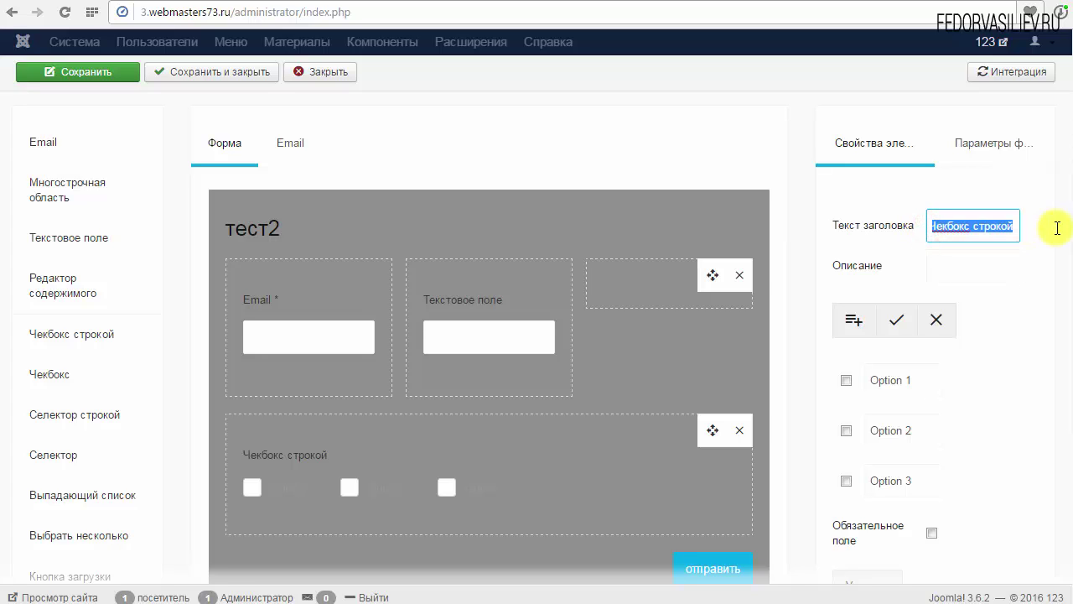
pyautogui.press('BackSpace')
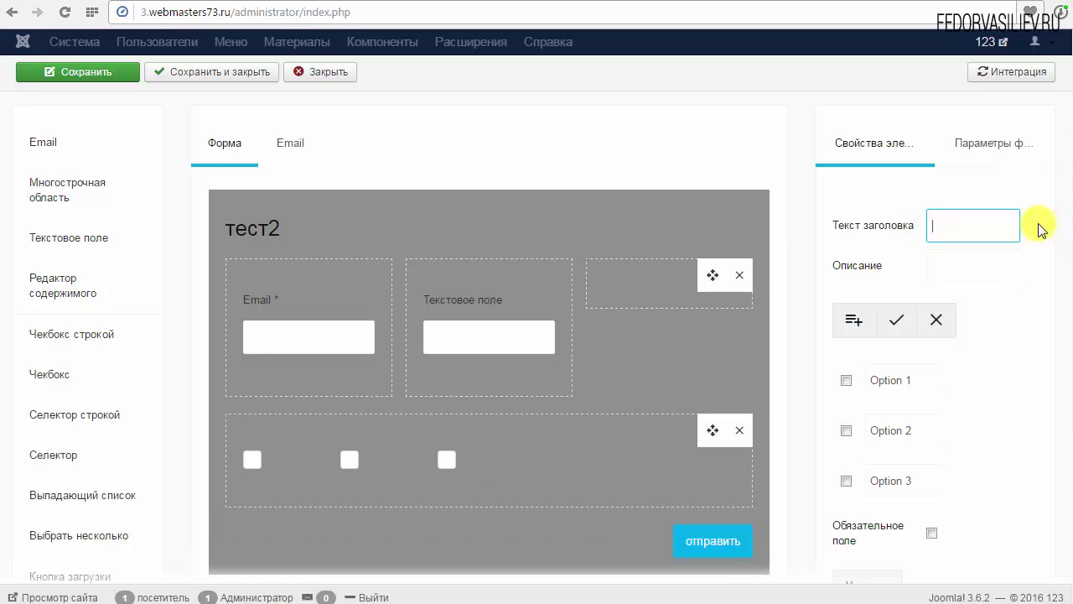
pyautogui.click(977, 272)
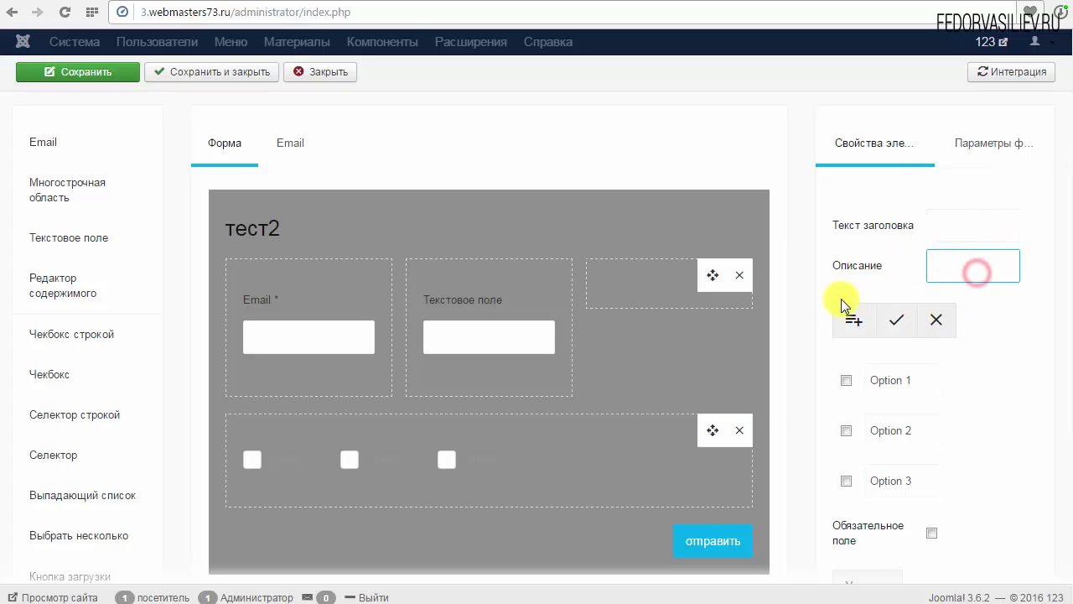
pyautogui.click(961, 265)
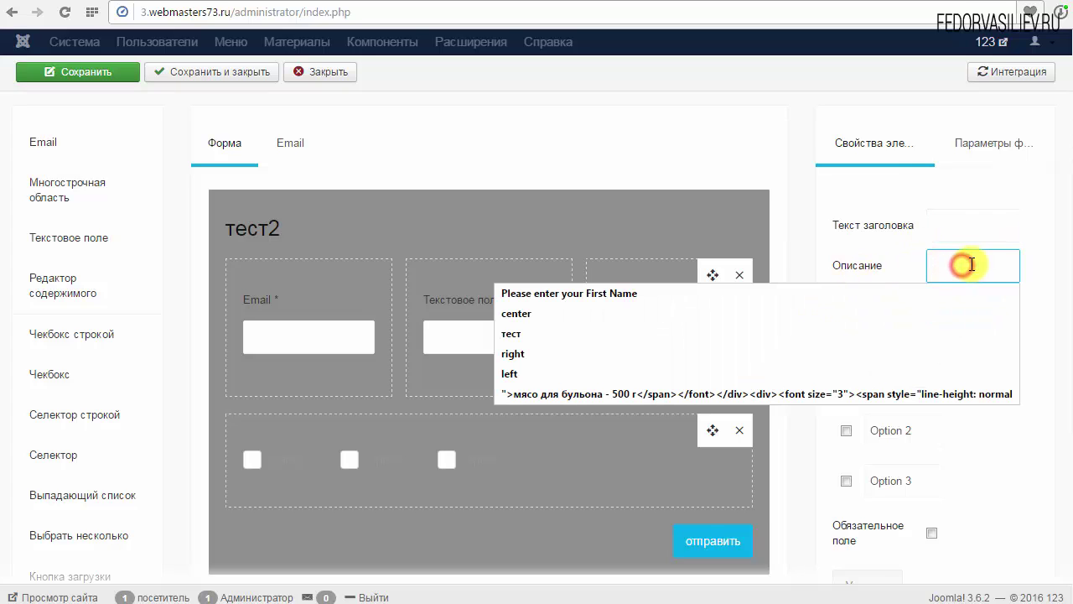
pyautogui.click(882, 262)
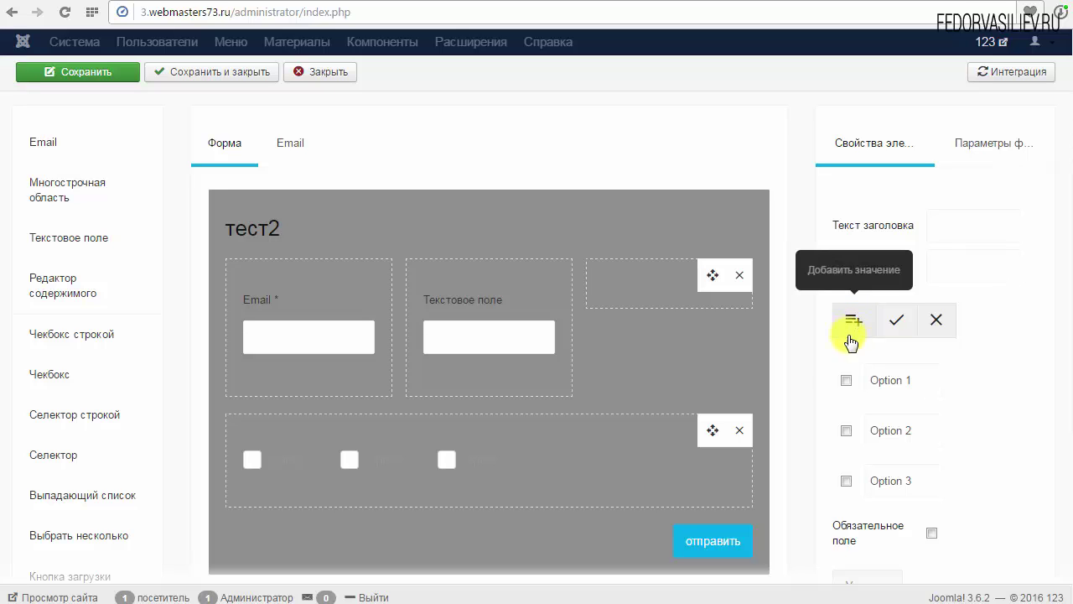
# Step: Add a new option named "демо" to the checkbox element
pyautogui.click(855, 319)
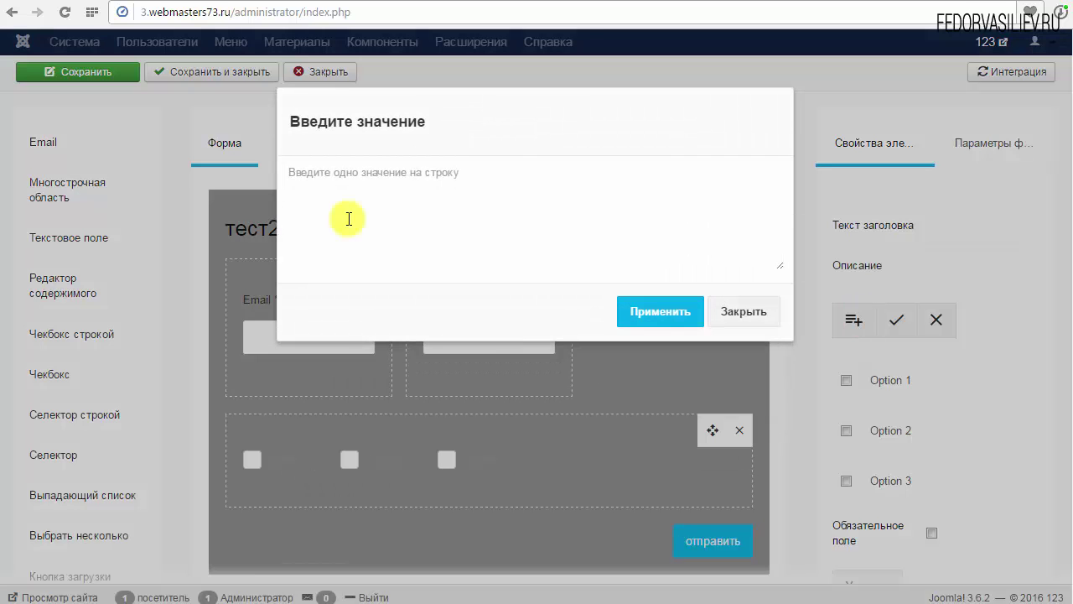
pyautogui.click(345, 192)
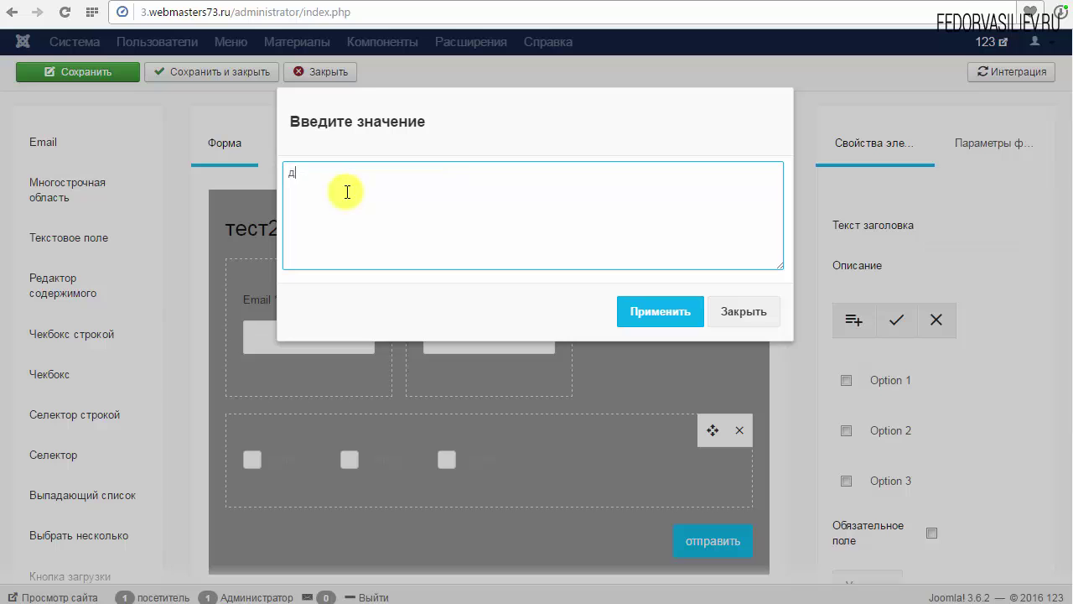
pyautogui.click(657, 315)
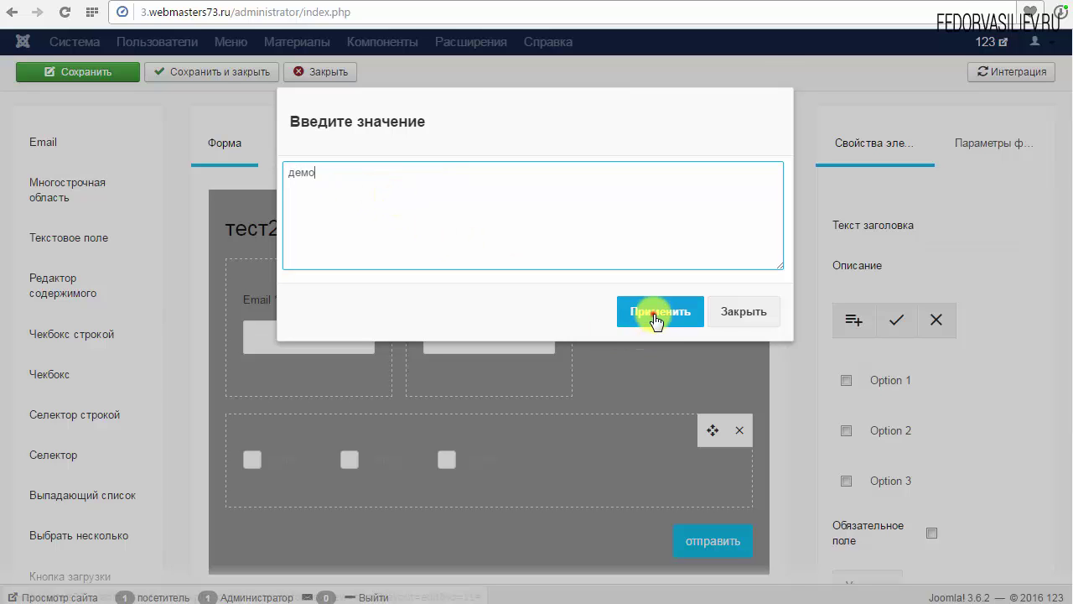
pyautogui.scroll(-3, 584, 293)
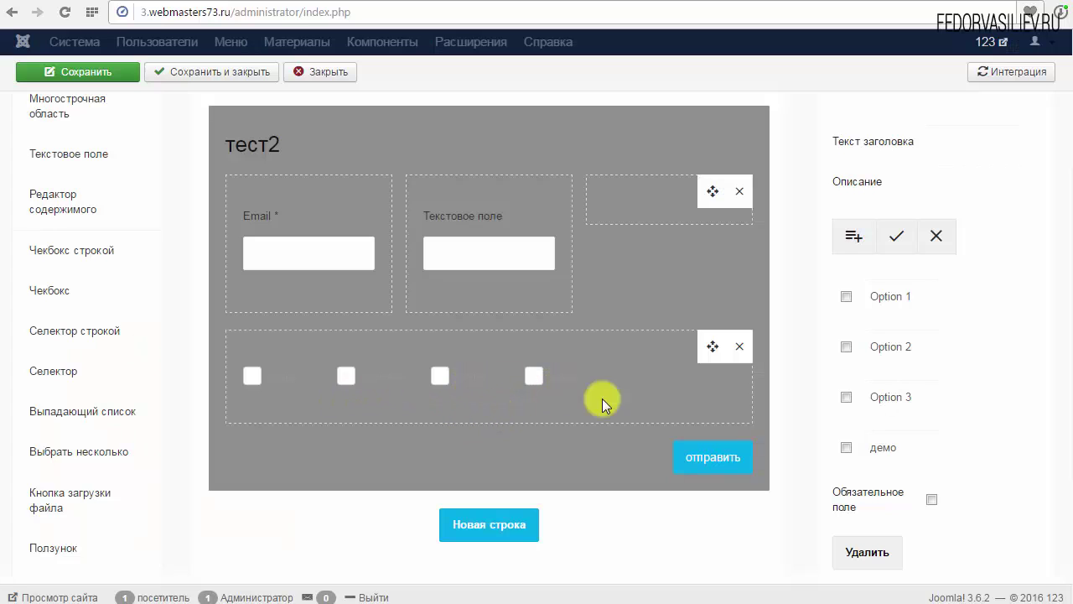
# Step: Set the form's background colour to white, #ffffff
pyautogui.scroll(1, 948, 395)
pyautogui.click(985, 151)
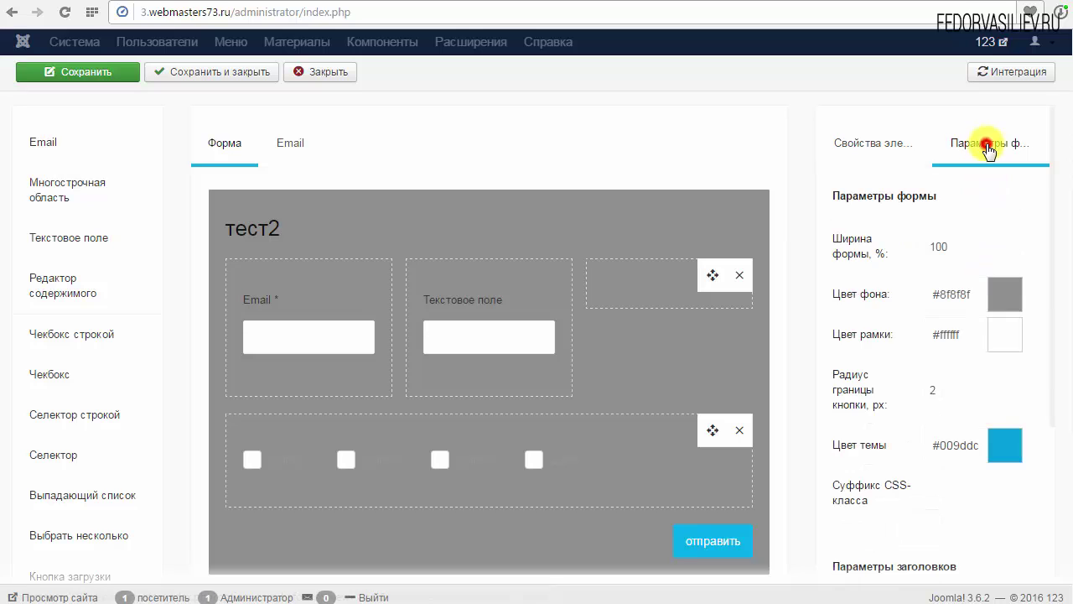
pyautogui.click(1006, 283)
pyautogui.moveTo(925, 347); pyautogui.dragTo(827, 307)
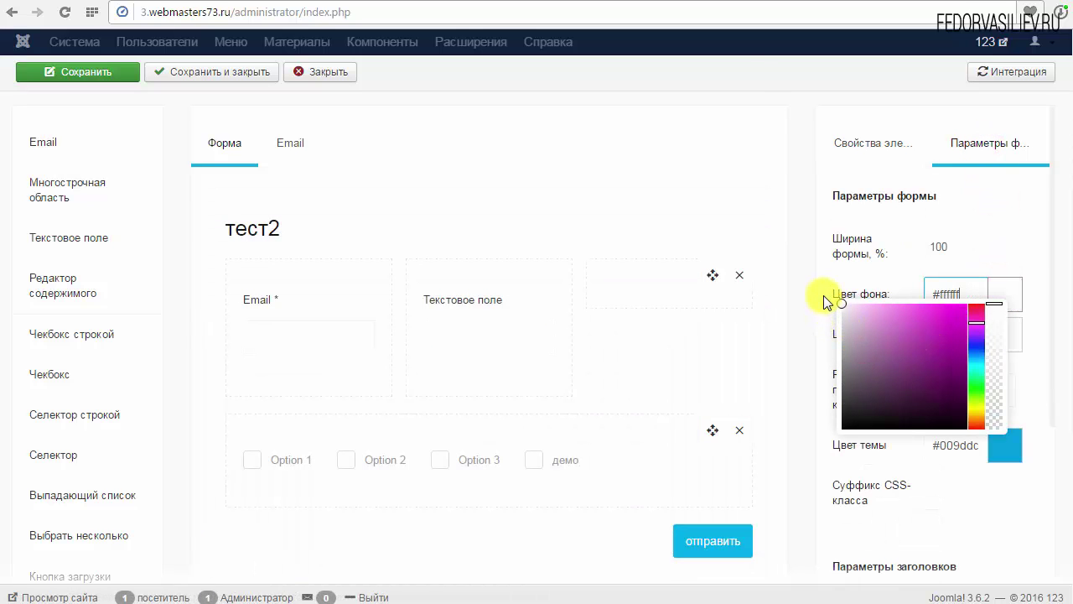
# Step: Reopen the checkbox element's properties and delete the "демо" option
pyautogui.click(472, 466)
pyautogui.scroll(-2, 546, 377)
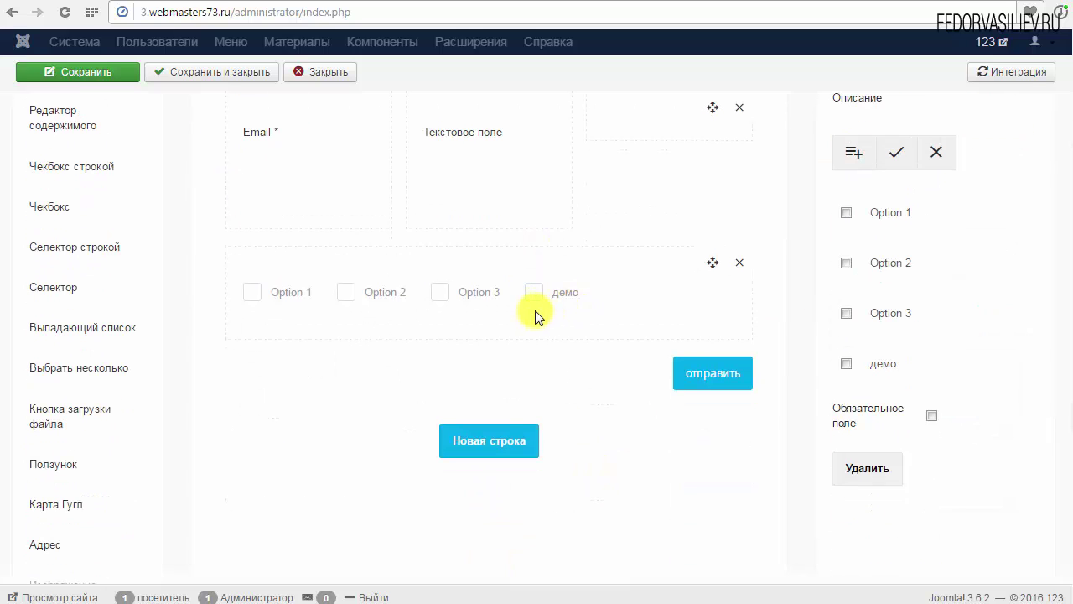
pyautogui.click(884, 363)
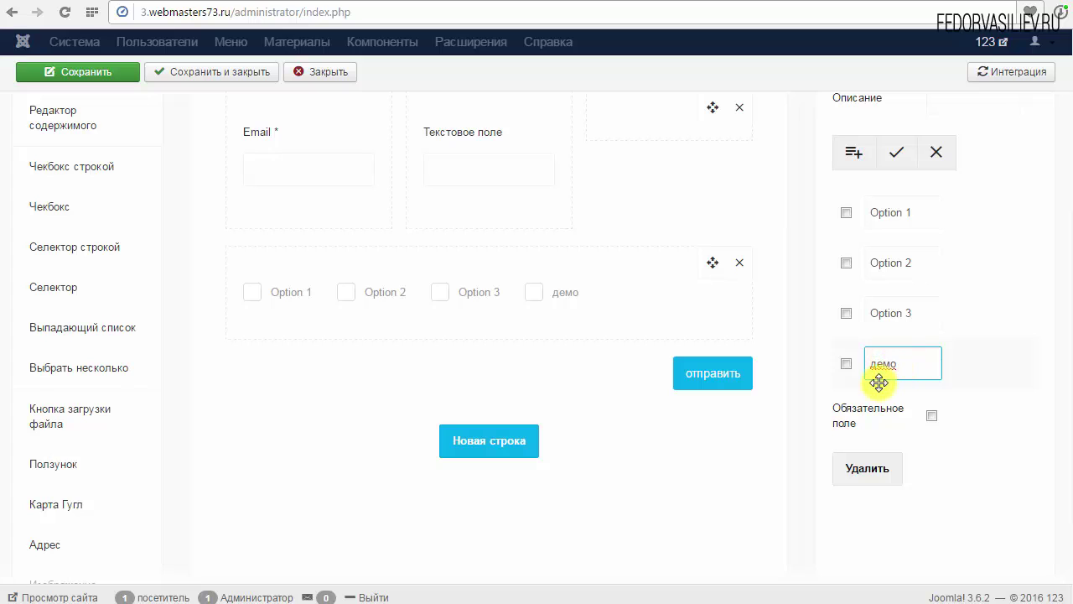
pyautogui.moveTo(910, 363); pyautogui.dragTo(844, 363)
pyautogui.click(906, 363)
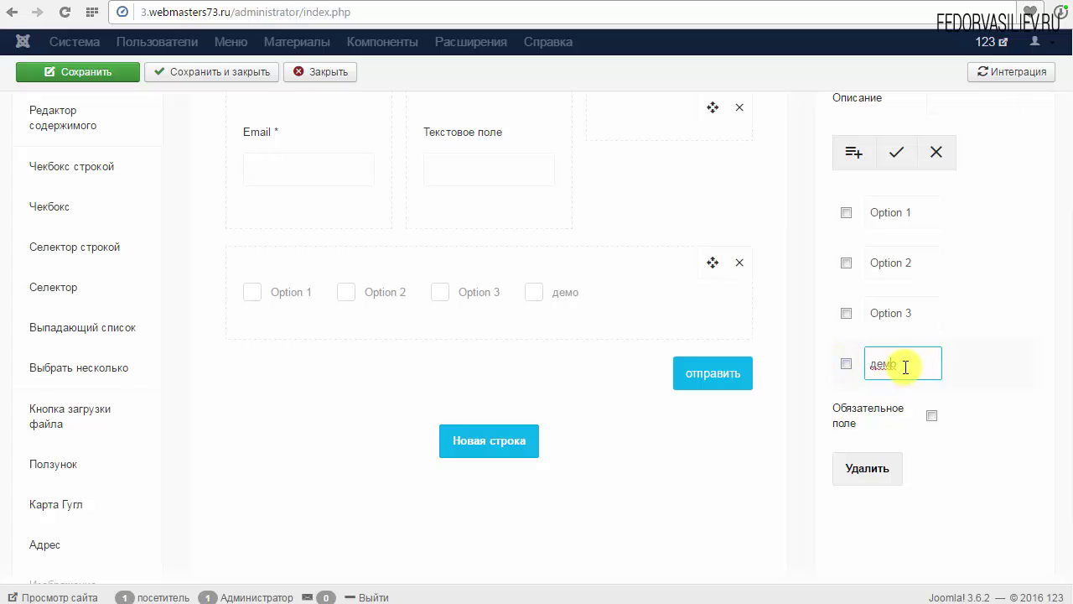
pyautogui.doubleClick(907, 365)
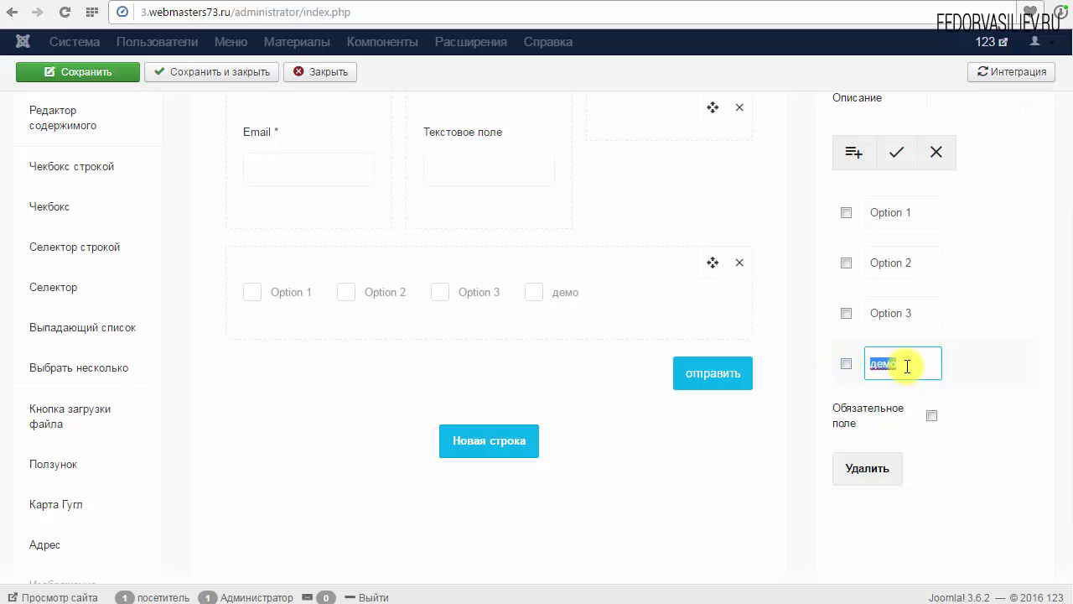
pyautogui.click(845, 364)
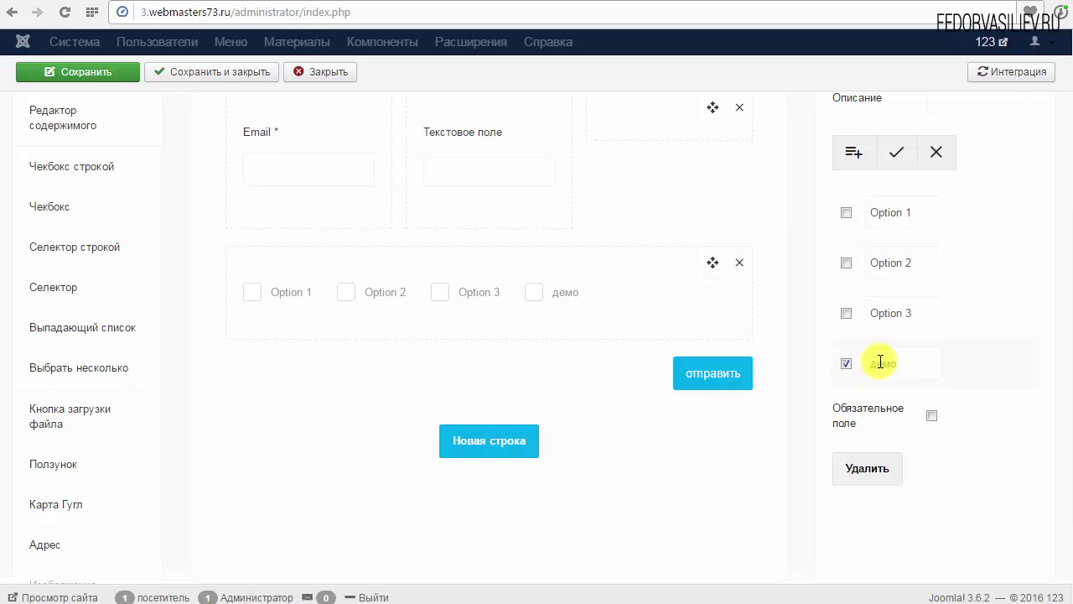
pyautogui.click(937, 154)
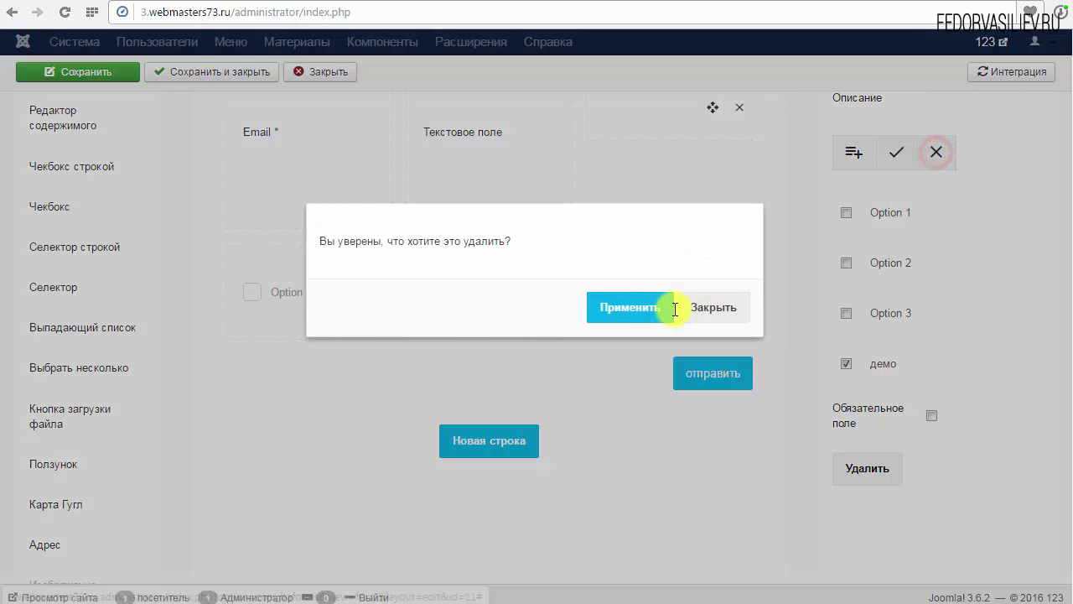
pyautogui.click(639, 310)
pyautogui.scroll(-4, 670, 319)
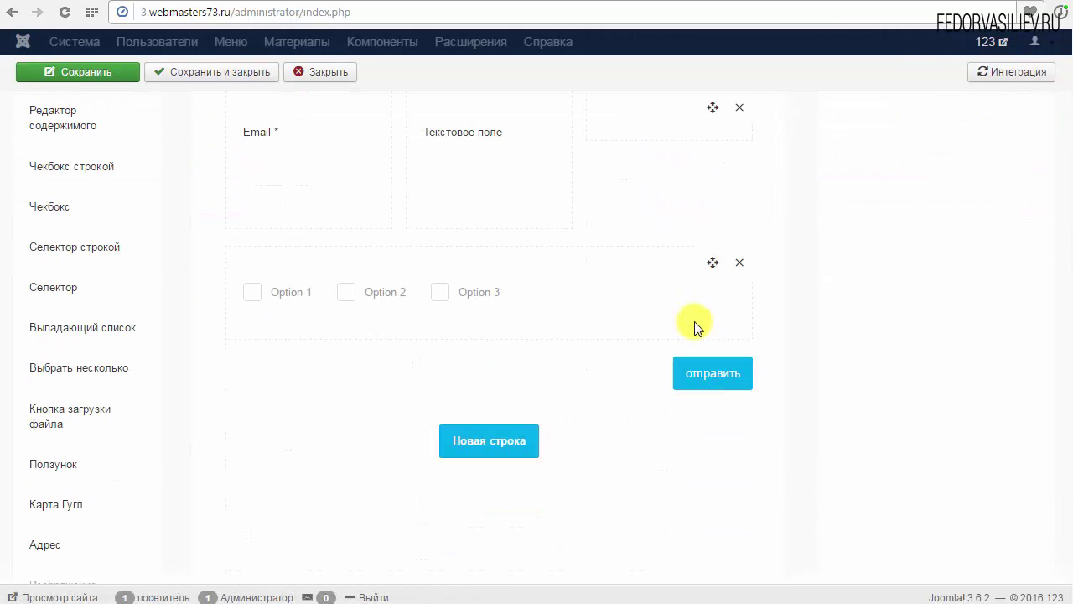
# Step: Make Option 1 the default choice of the checkbox element
pyautogui.click(436, 304)
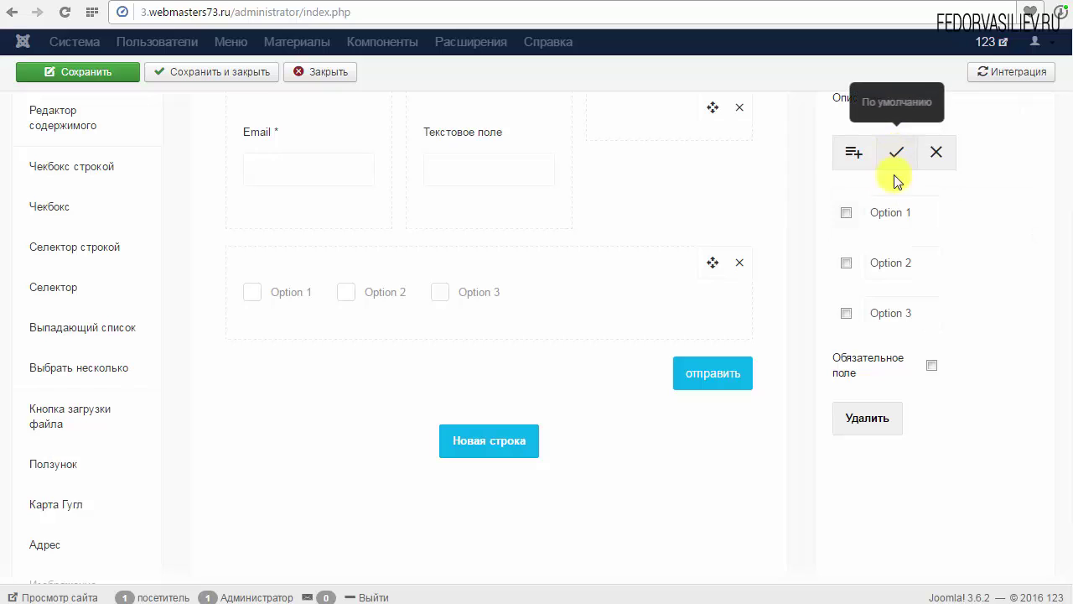
pyautogui.scroll(2, 913, 278)
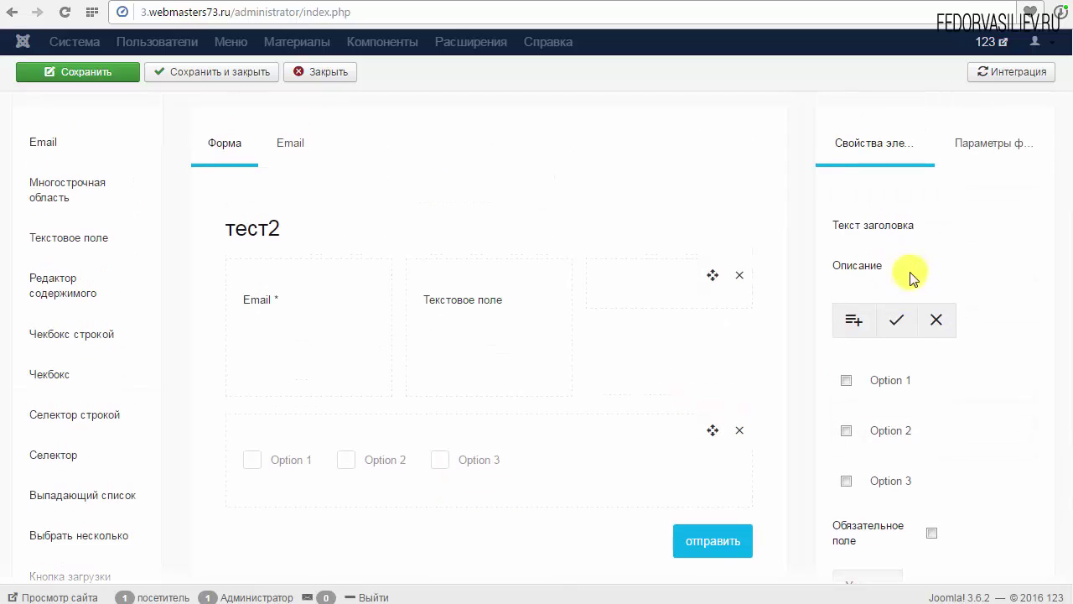
pyautogui.click(847, 384)
pyautogui.click(895, 323)
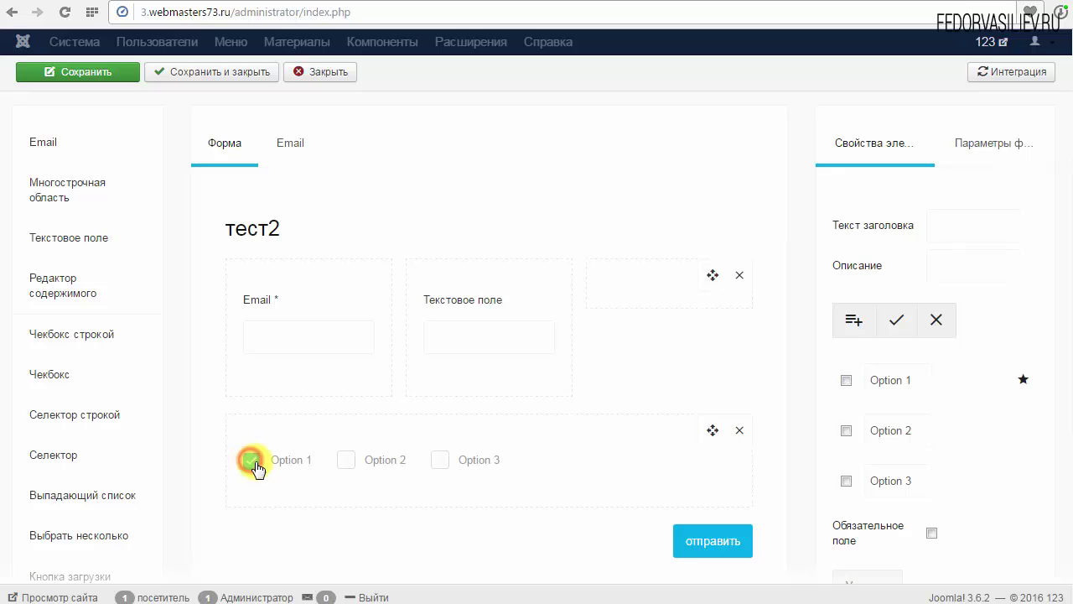
pyautogui.scroll(-1, 498, 492)
pyautogui.scroll(1, 885, 402)
# Step: Try the form theme colours #2f424a and #4a6650, and settle on black, #000000
pyautogui.click(970, 143)
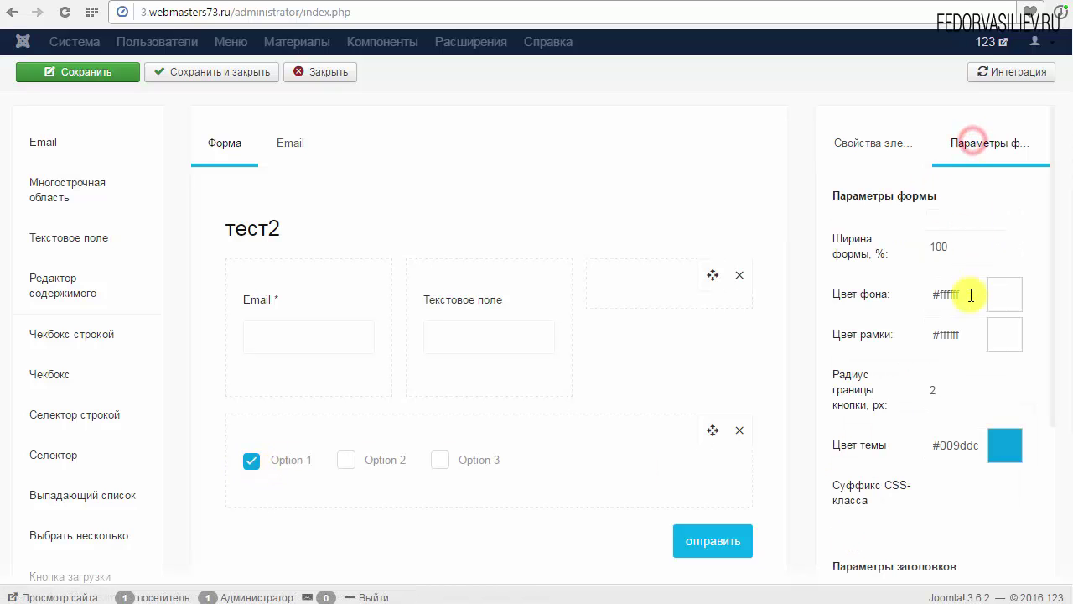
pyautogui.click(1012, 452)
pyautogui.moveTo(922, 484); pyautogui.dragTo(886, 544)
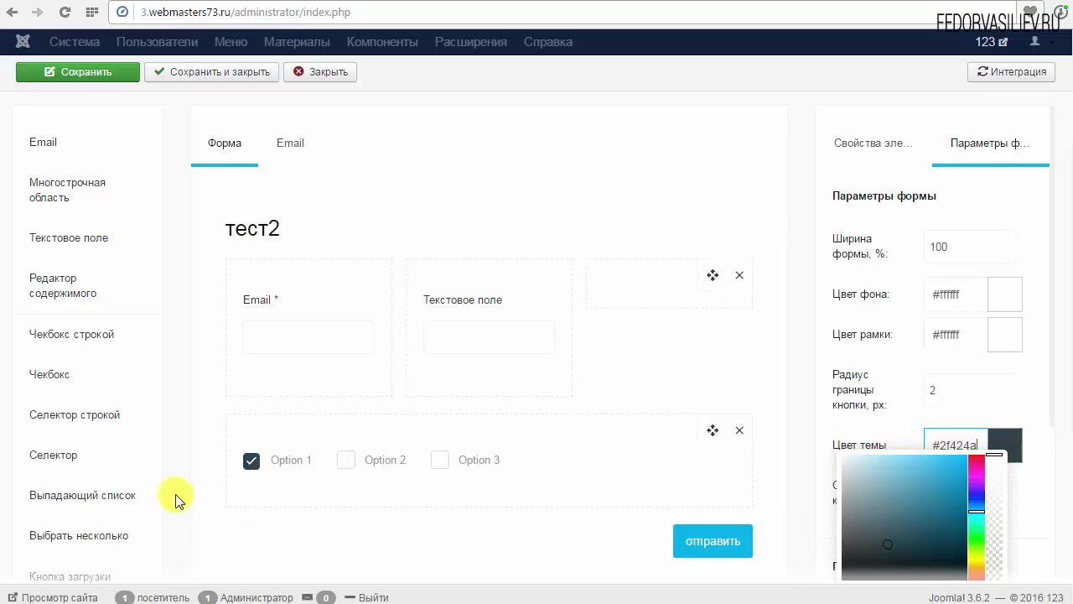
pyautogui.click(975, 534)
pyautogui.moveTo(942, 537)
pyautogui.mouseDown()
pyautogui.moveTo(962, 471)
pyautogui.moveTo(986, 457)
pyautogui.moveTo(881, 470)
pyautogui.moveTo(876, 530)
pyautogui.mouseUp()
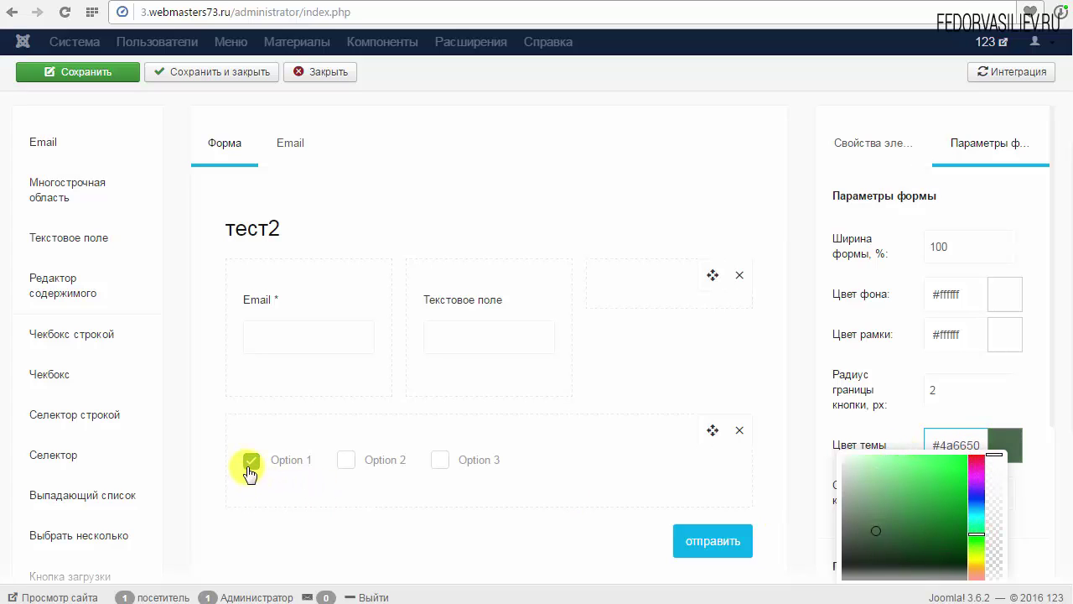
pyautogui.scroll(-2, 891, 529)
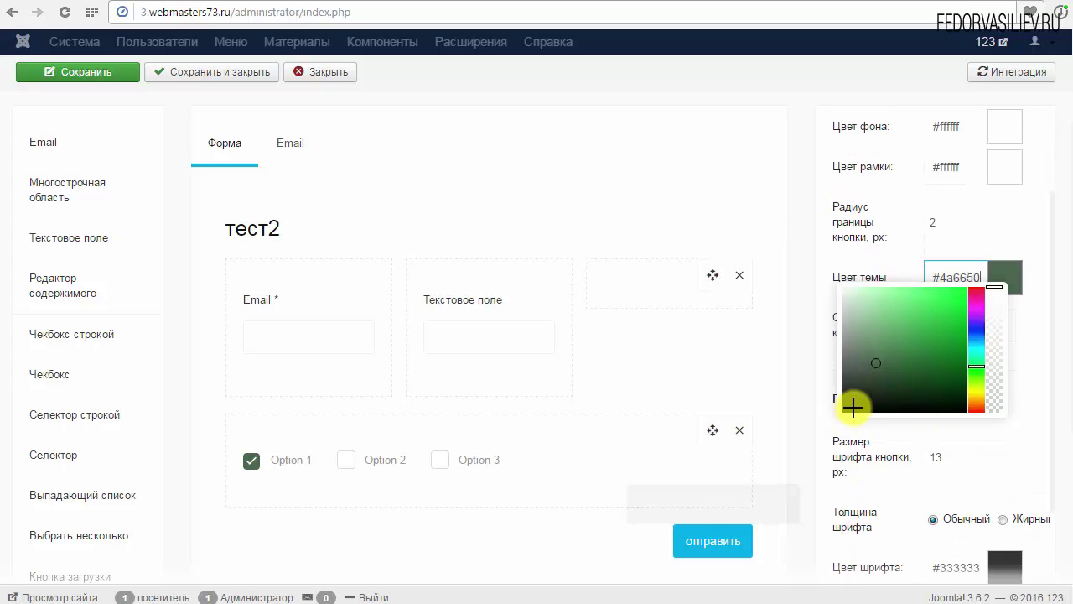
pyautogui.moveTo(853, 407); pyautogui.dragTo(841, 425)
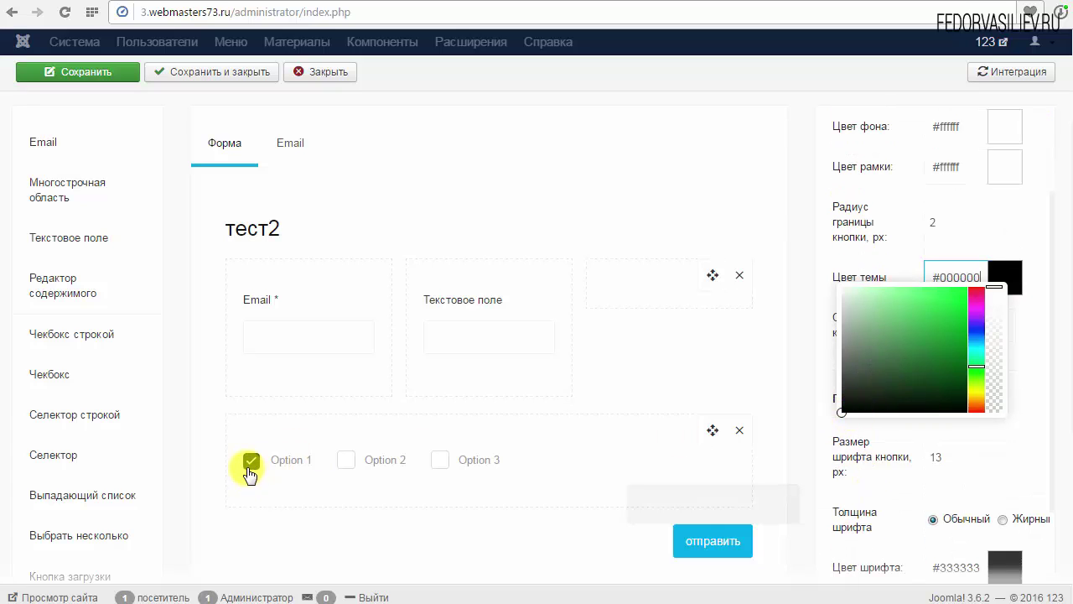
# Step: Set the font colour of the form's text fields to black, #000000
pyautogui.click(1030, 218)
pyautogui.scroll(2, 1004, 280)
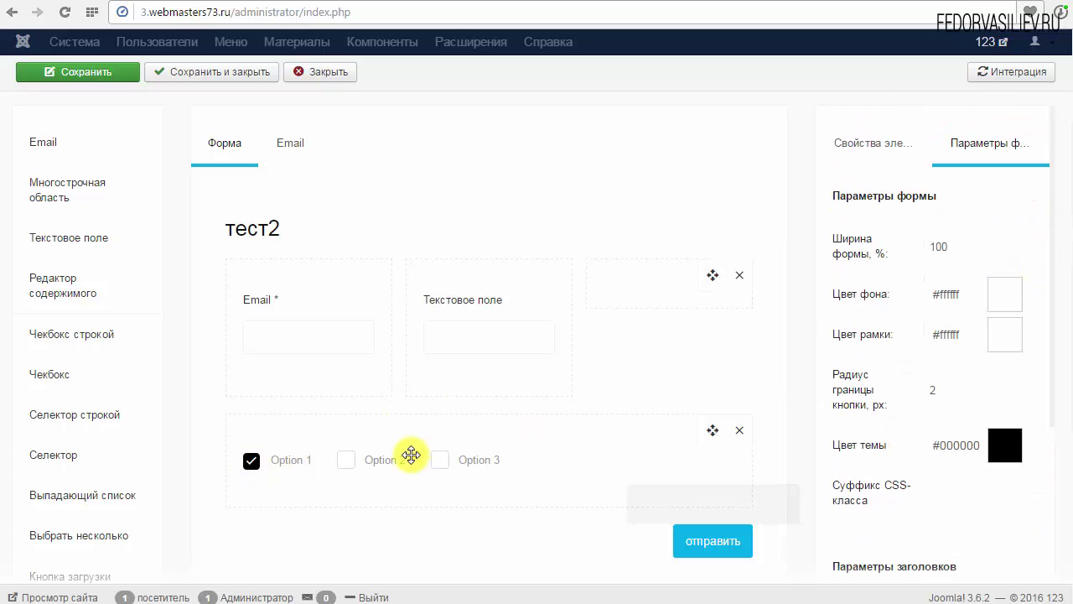
pyautogui.scroll(-6, 917, 402)
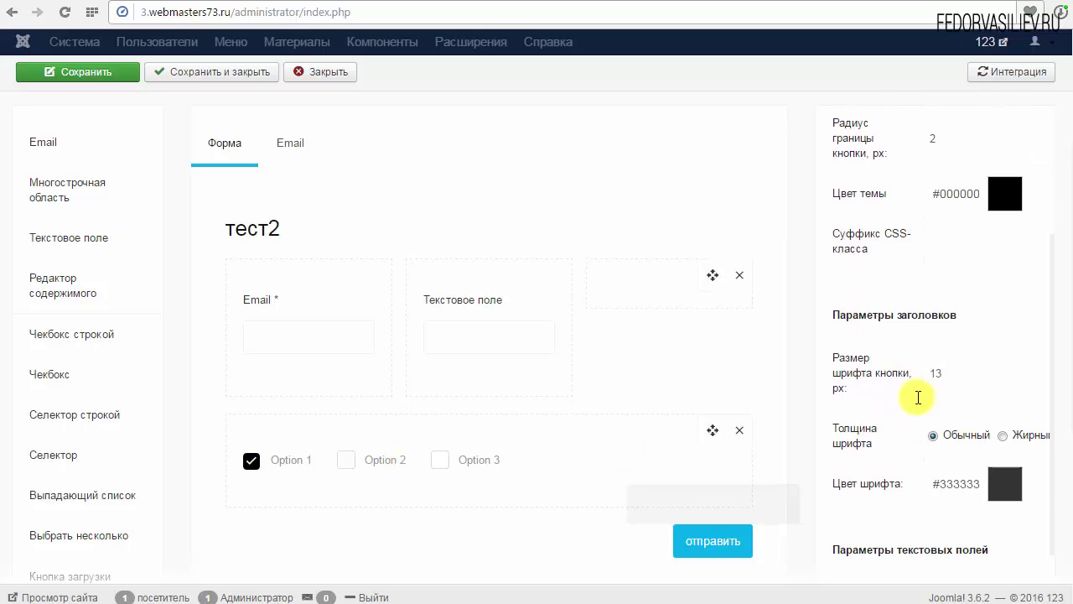
pyautogui.scroll(-2, 919, 398)
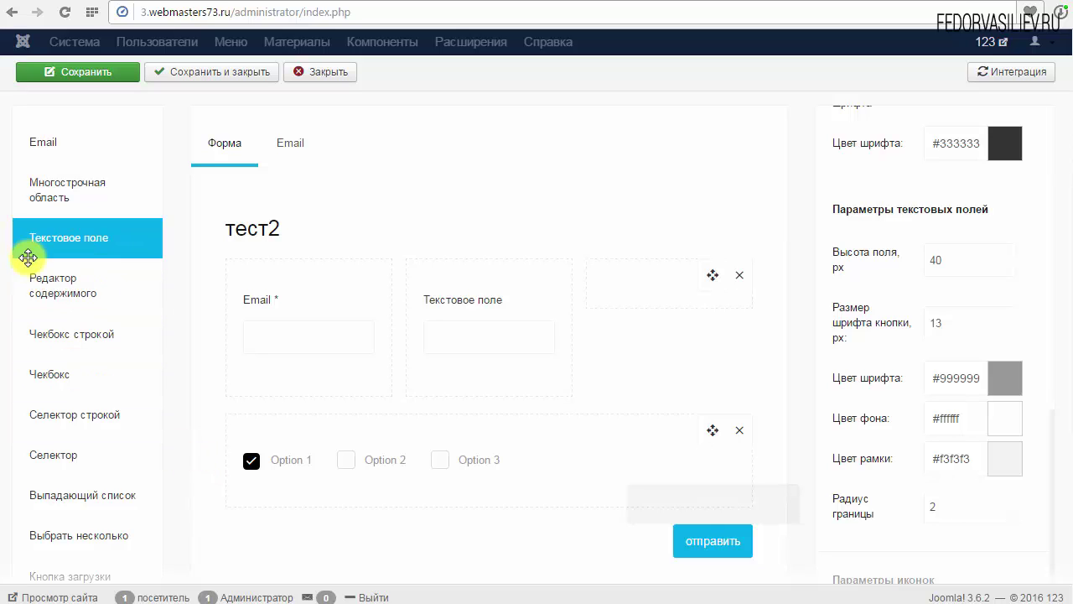
pyautogui.click(1006, 378)
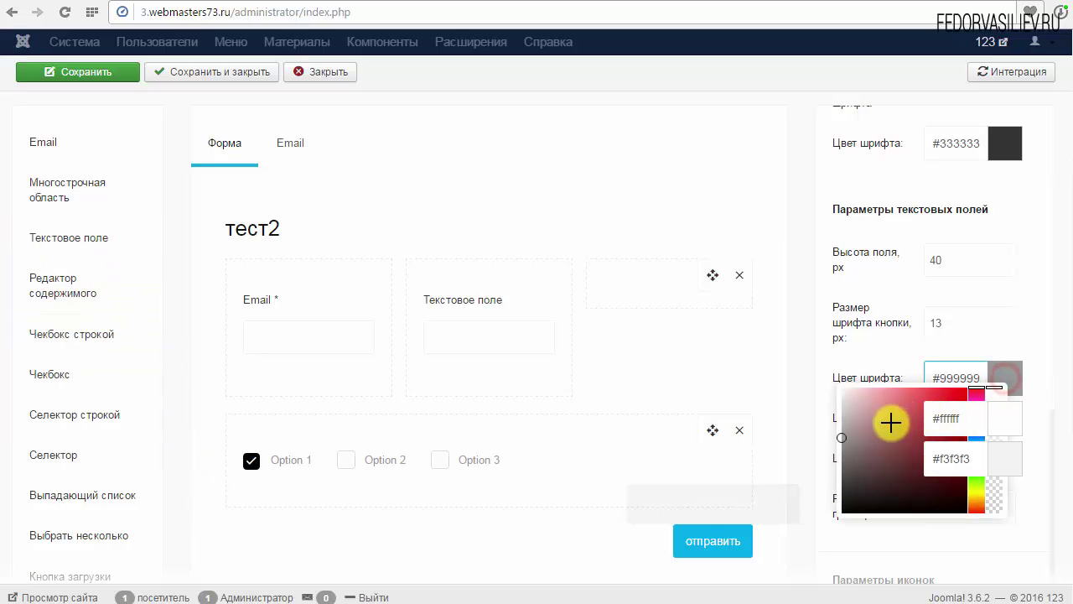
pyautogui.moveTo(891, 422); pyautogui.dragTo(841, 520)
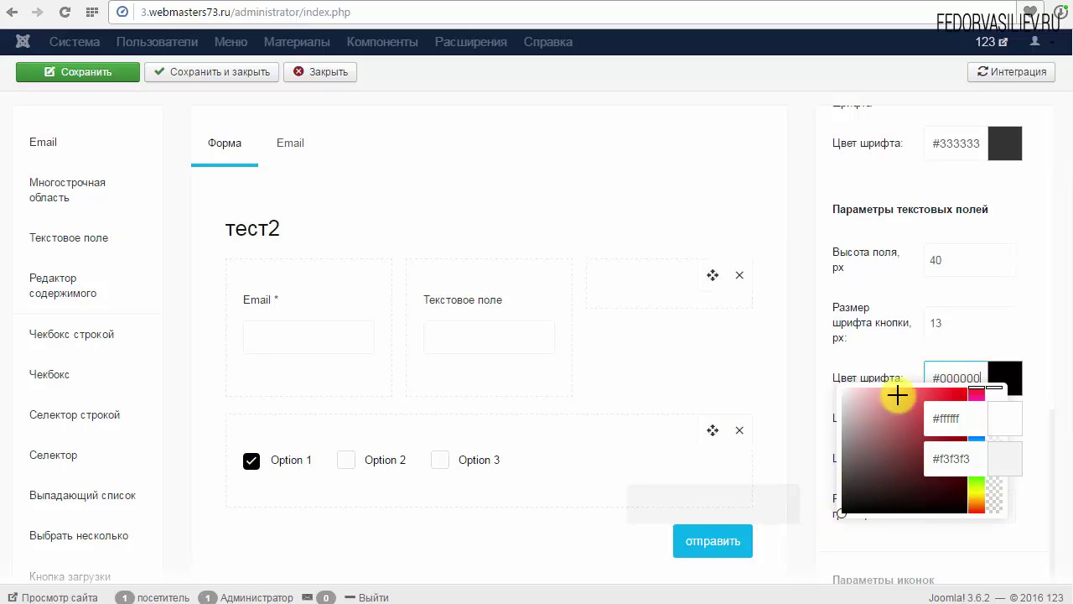
pyautogui.click(887, 356)
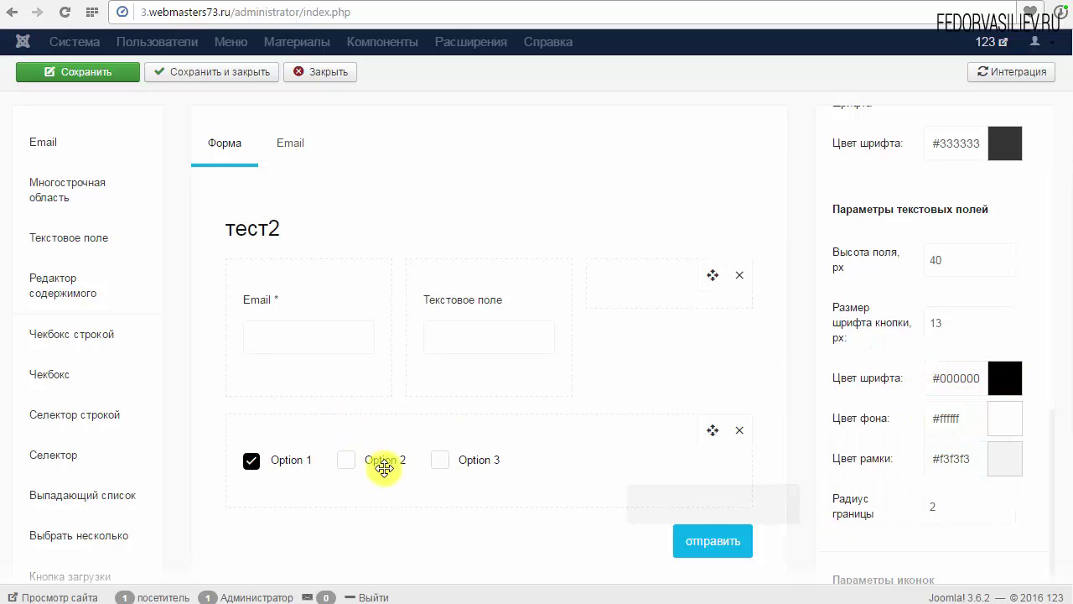
# Step: Rename the three options of the inline checkbox element to демо, демо2 and демо3
pyautogui.click(687, 457)
pyautogui.write('демо')
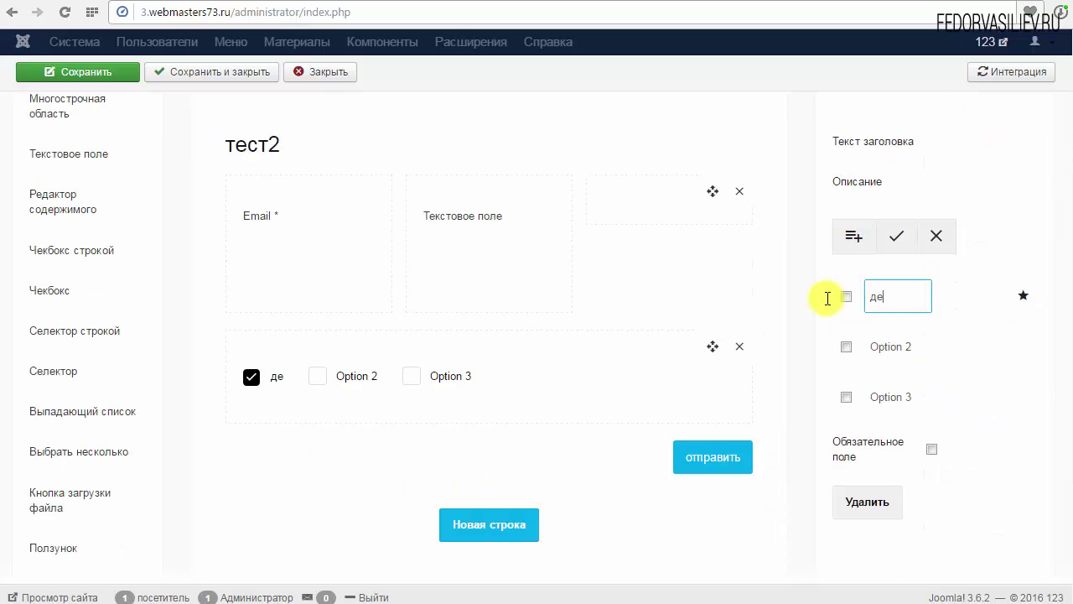
pyautogui.click(887, 353)
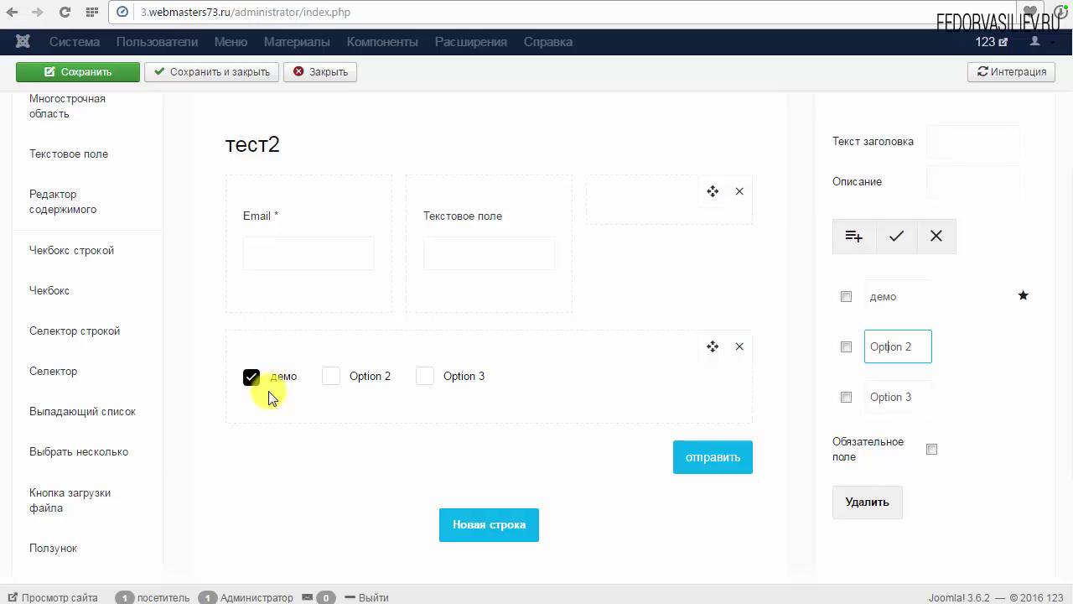
pyautogui.moveTo(916, 347); pyautogui.dragTo(798, 350)
pyautogui.write('м')
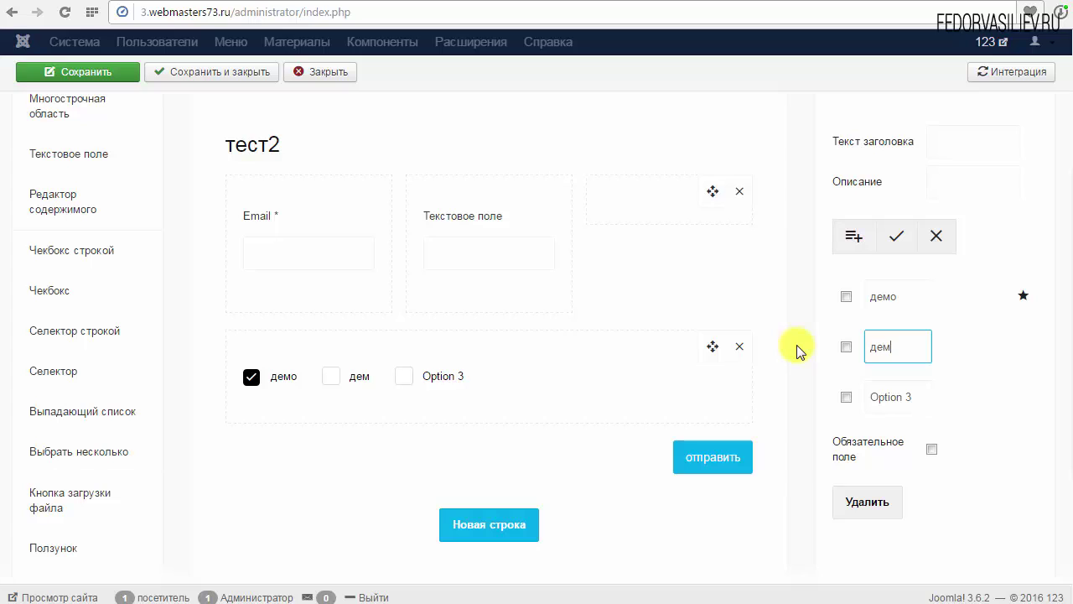
pyautogui.write('о2')
pyautogui.click(917, 398)
pyautogui.hotkey('ctrl', 'a')
pyautogui.write('д')
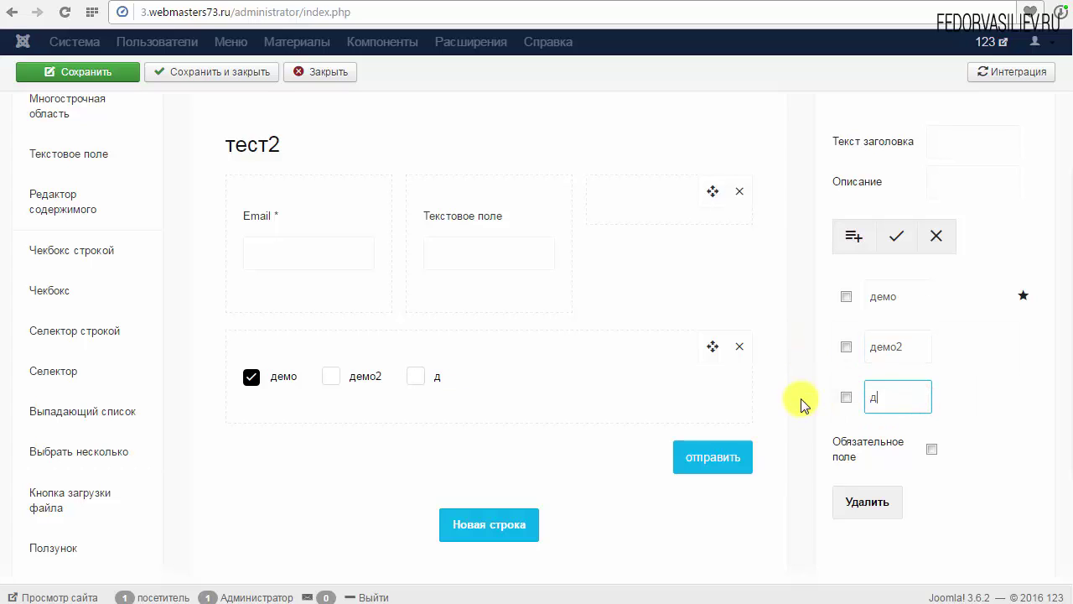
pyautogui.write('емо3')
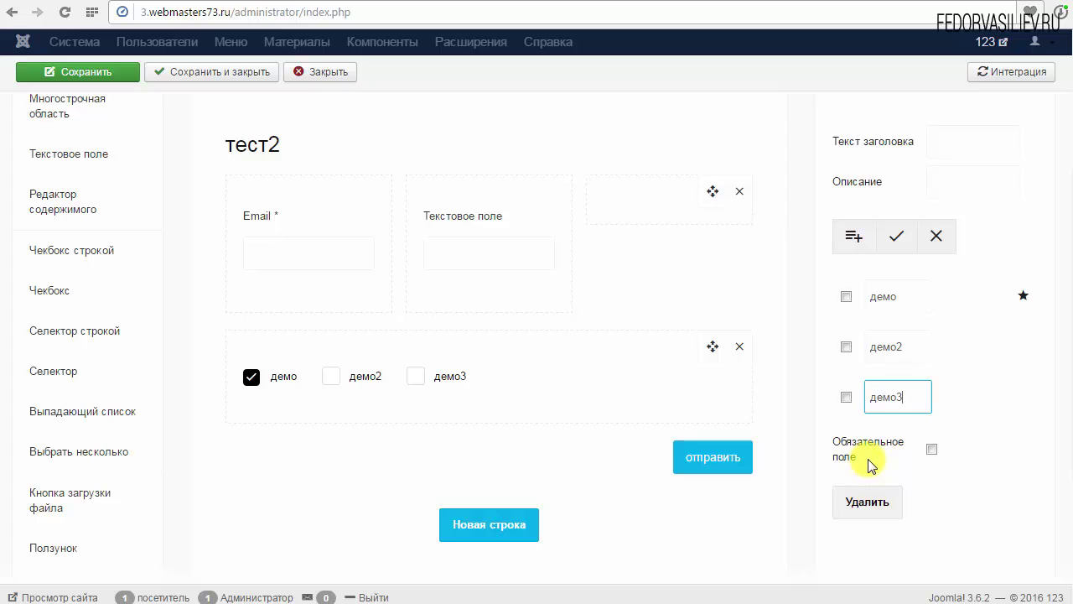
# Step: Make the inline checkbox element a required field and remove the default choice from the демо option
pyautogui.click(932, 448)
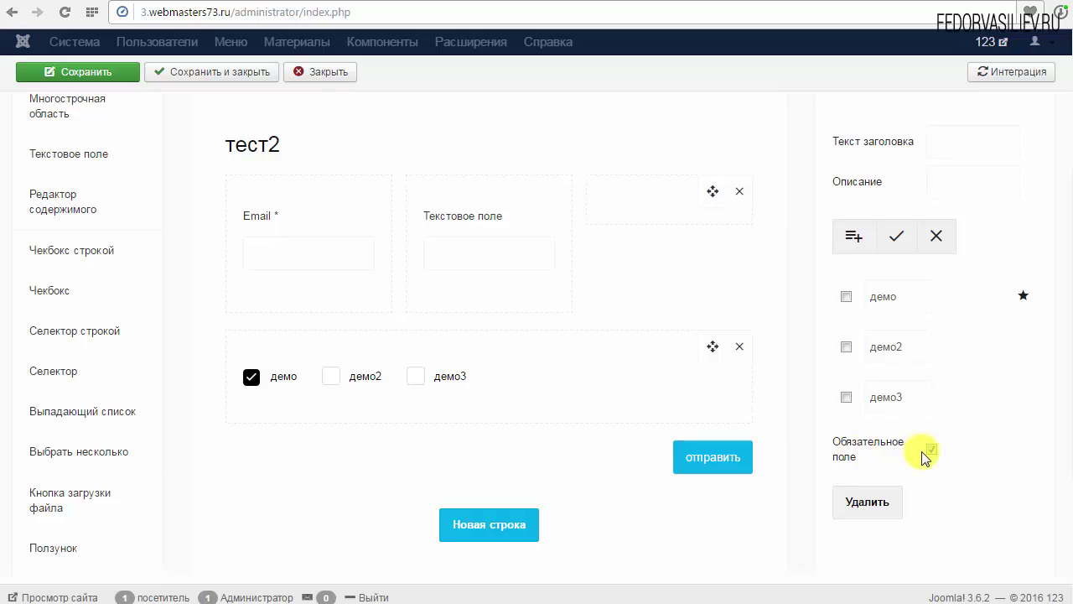
pyautogui.click(845, 297)
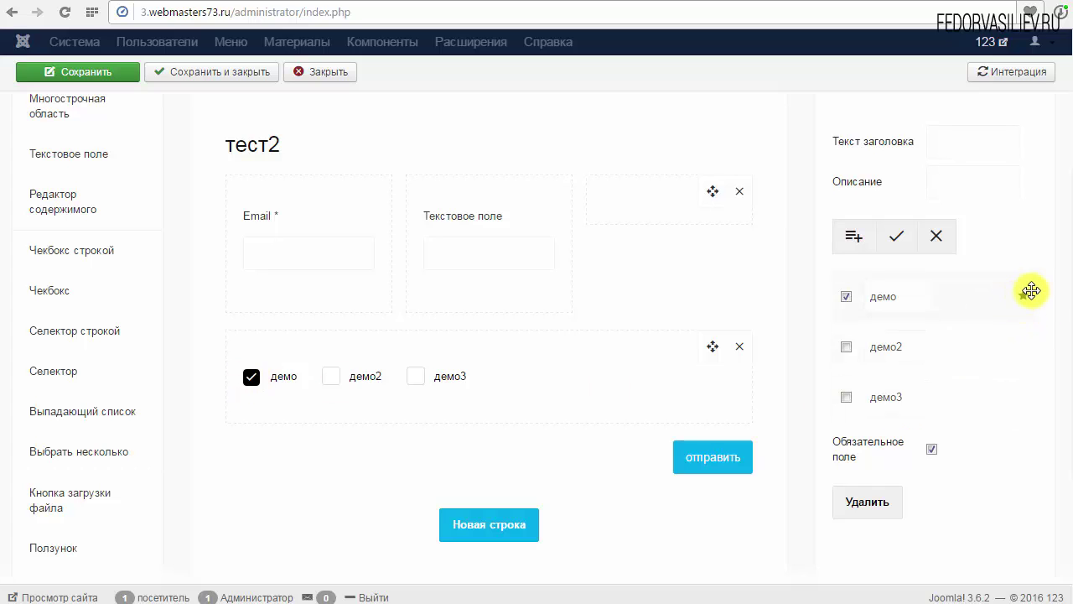
pyautogui.click(893, 238)
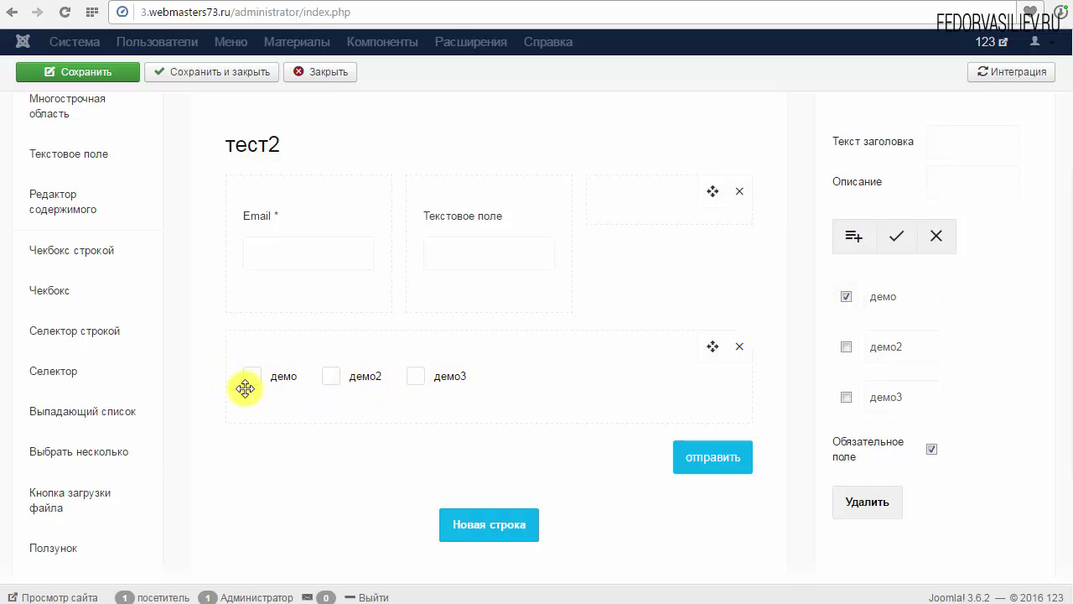
# Step: Turn the checkbox element's required-field setting off and on again, and save the form
pyautogui.click(932, 449)
pyautogui.moveTo(845, 442); pyautogui.dragTo(867, 457)
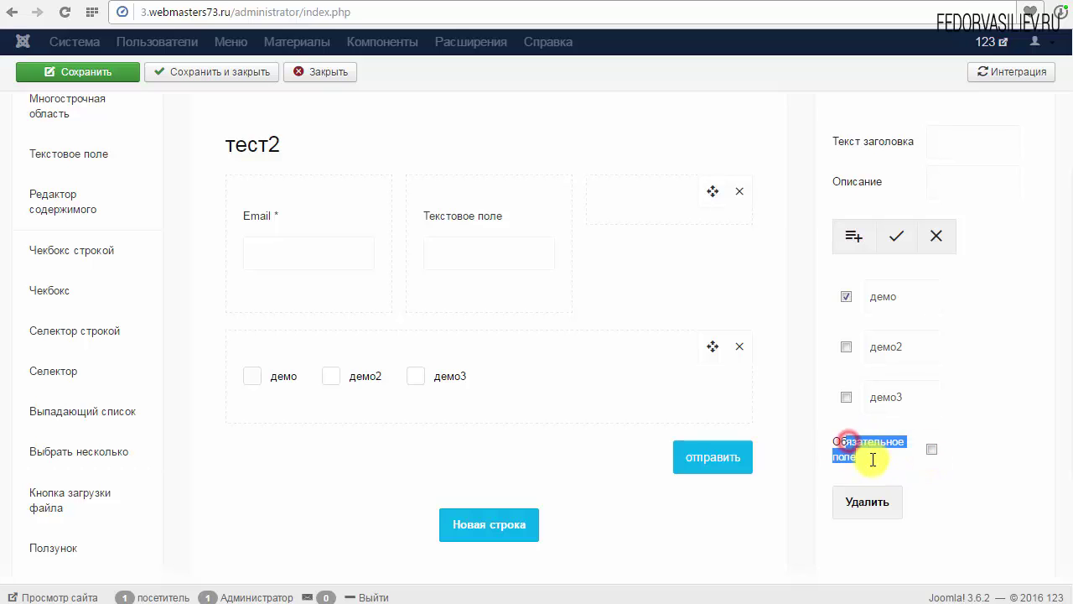
pyautogui.click(932, 449)
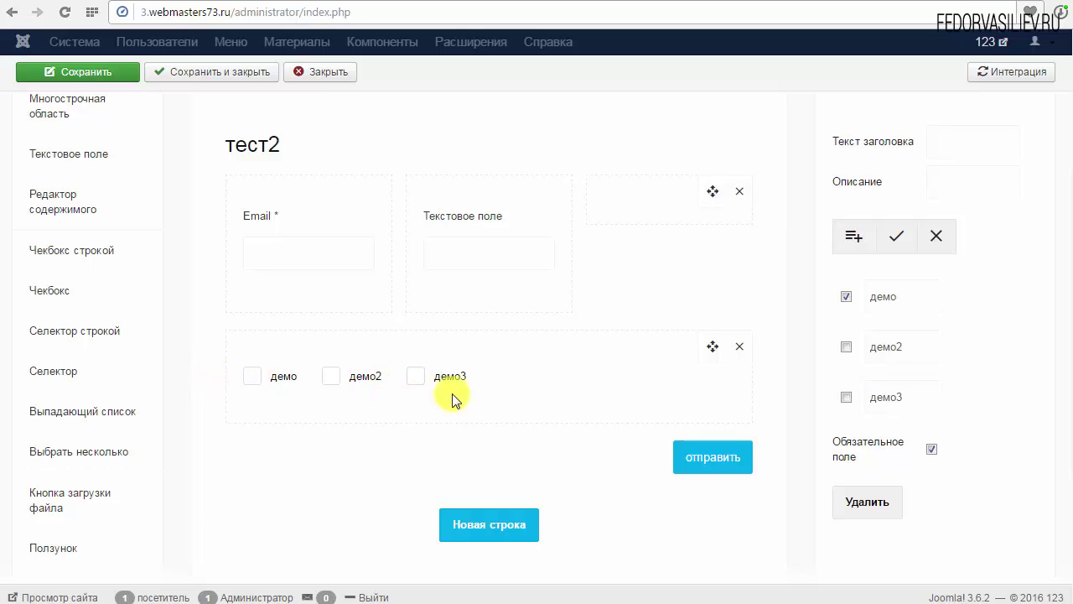
pyautogui.hotkey('ctrl', 's')
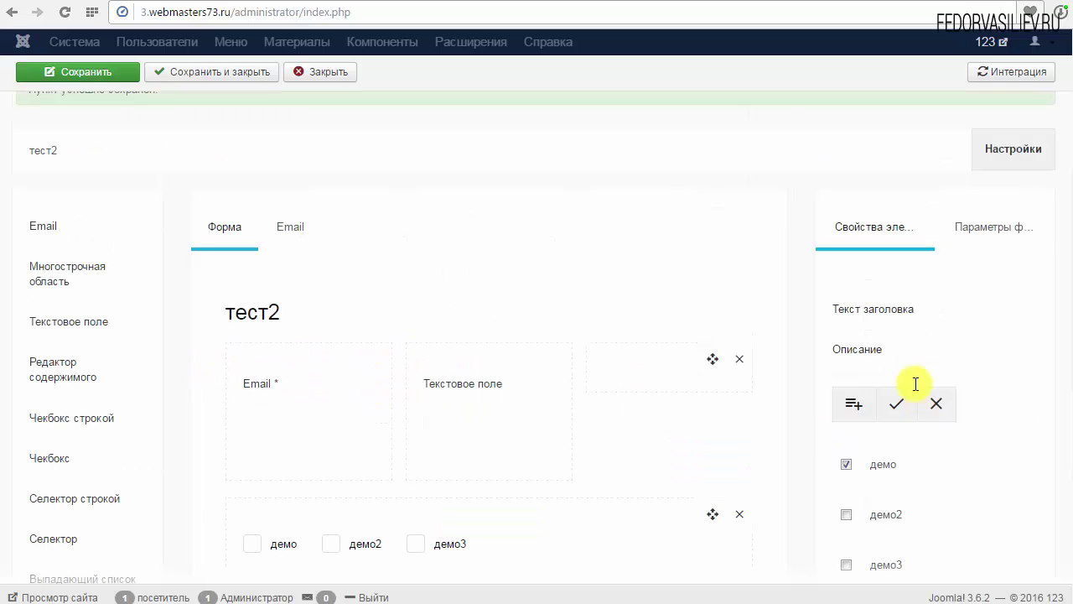
# Step: Delete the inline checkbox element from the form's second row
pyautogui.scroll(-3, 958, 442)
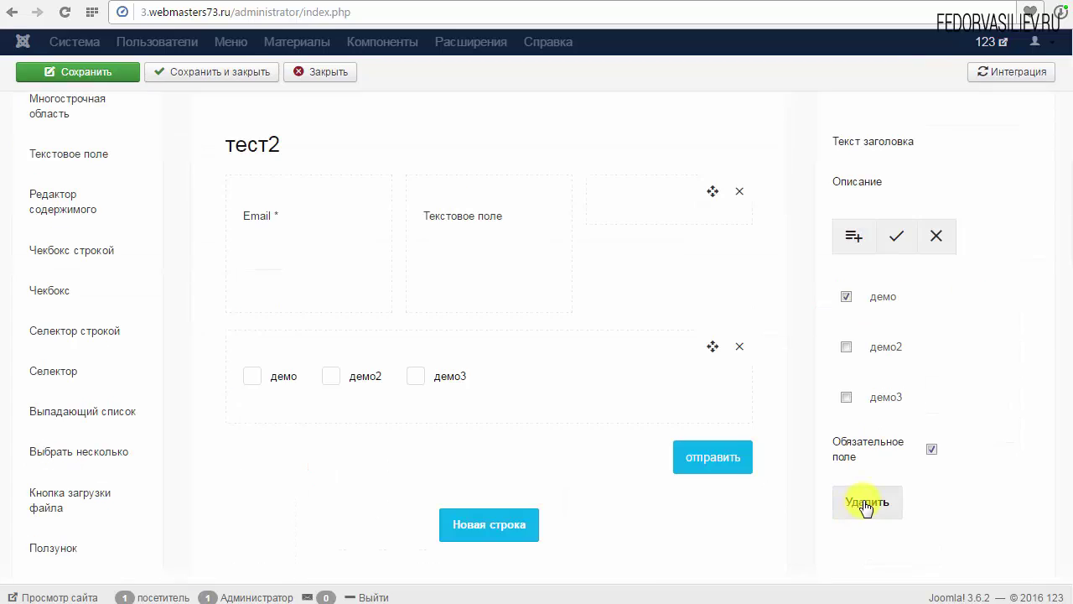
pyautogui.click(865, 503)
pyautogui.click(618, 309)
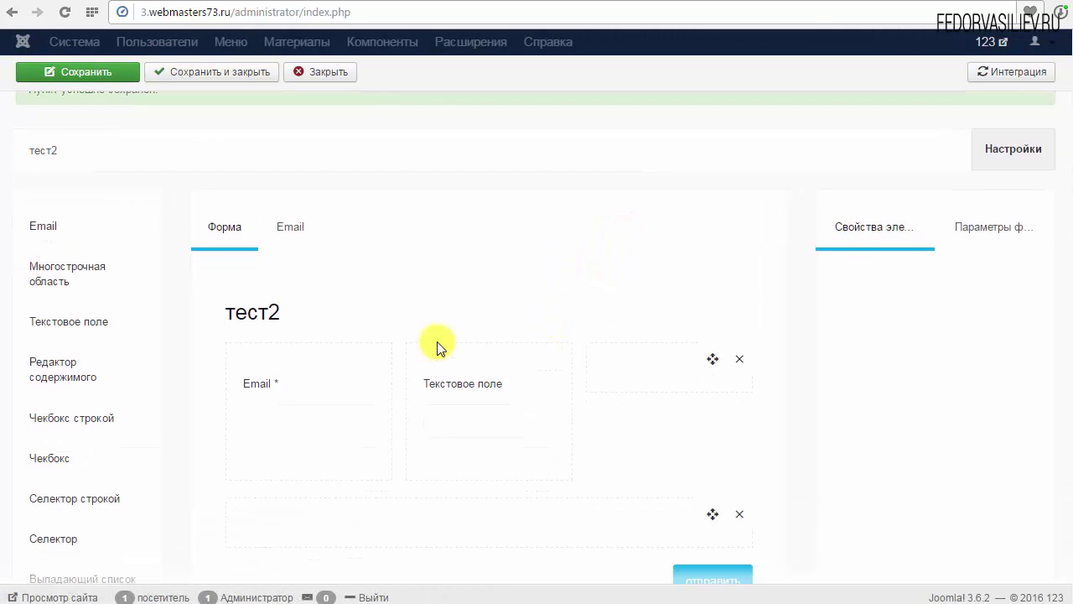
# Step: Add a Чекбокс element to the form's empty second row and open its properties
pyautogui.scroll(-2, 438, 347)
pyautogui.moveTo(32, 290); pyautogui.dragTo(295, 352)
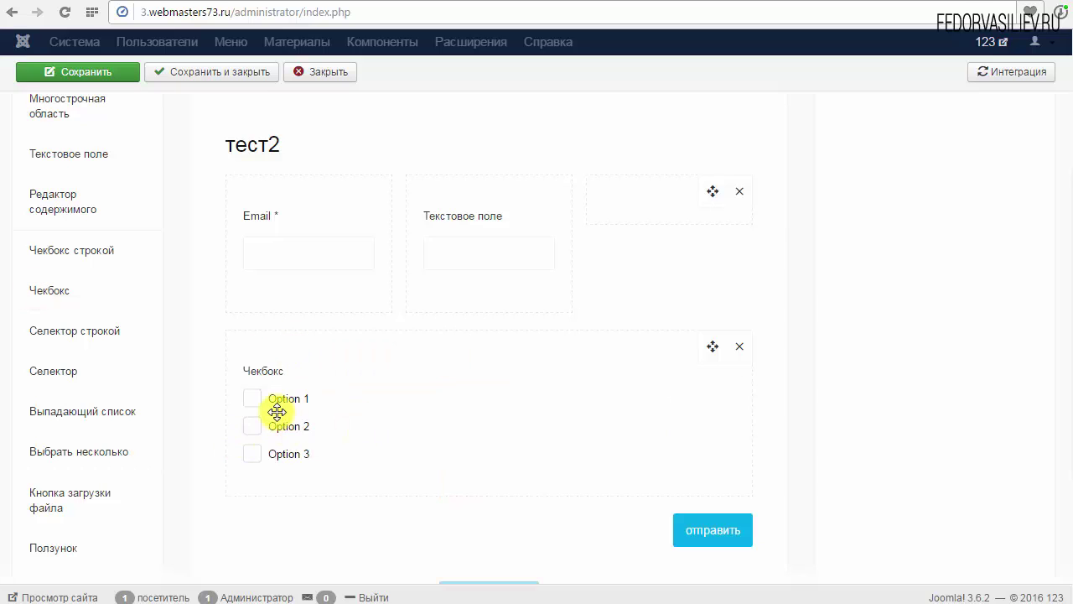
pyautogui.click(284, 473)
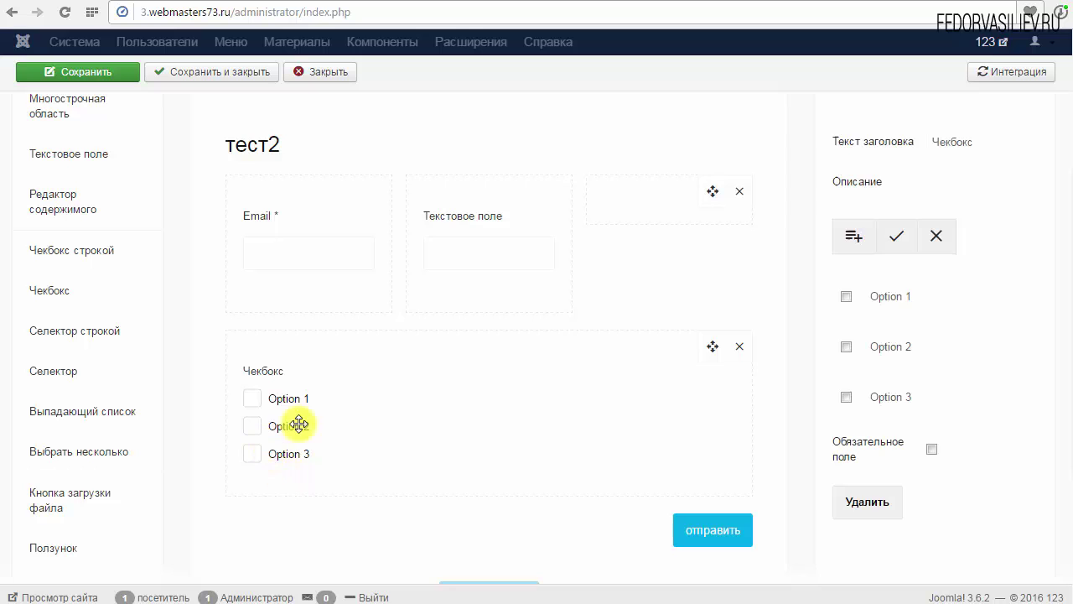
pyautogui.scroll(1, 922, 352)
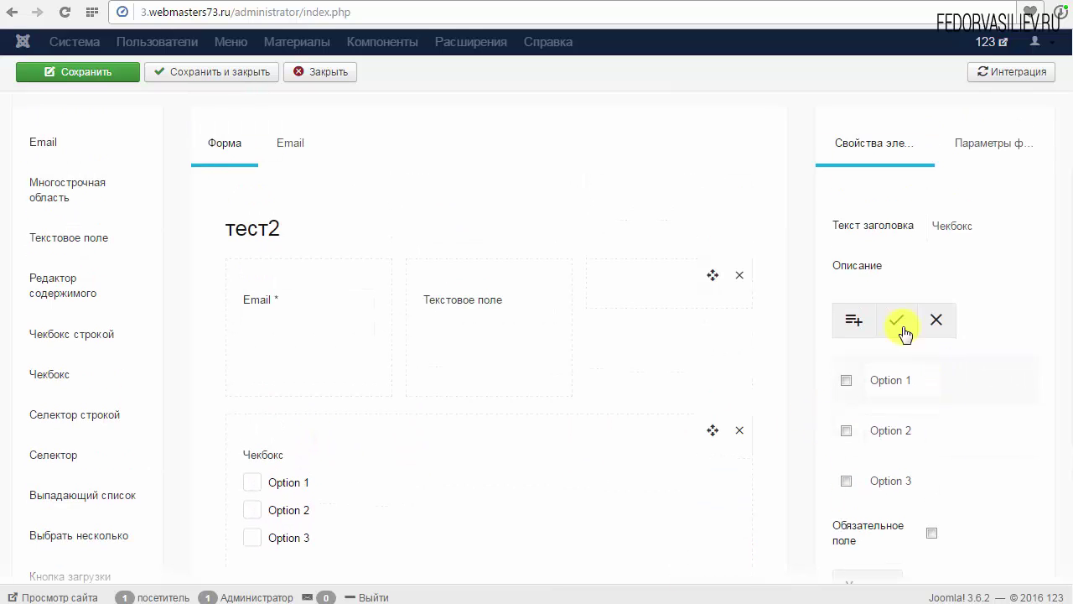
pyautogui.click(987, 225)
pyautogui.scroll(-1, 947, 281)
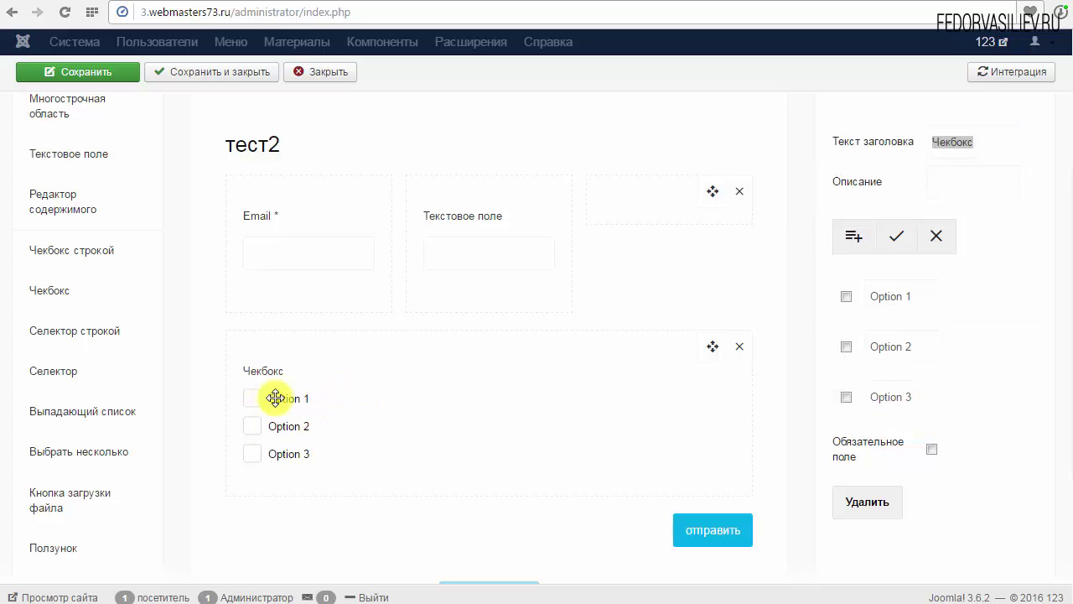
pyautogui.click(249, 399)
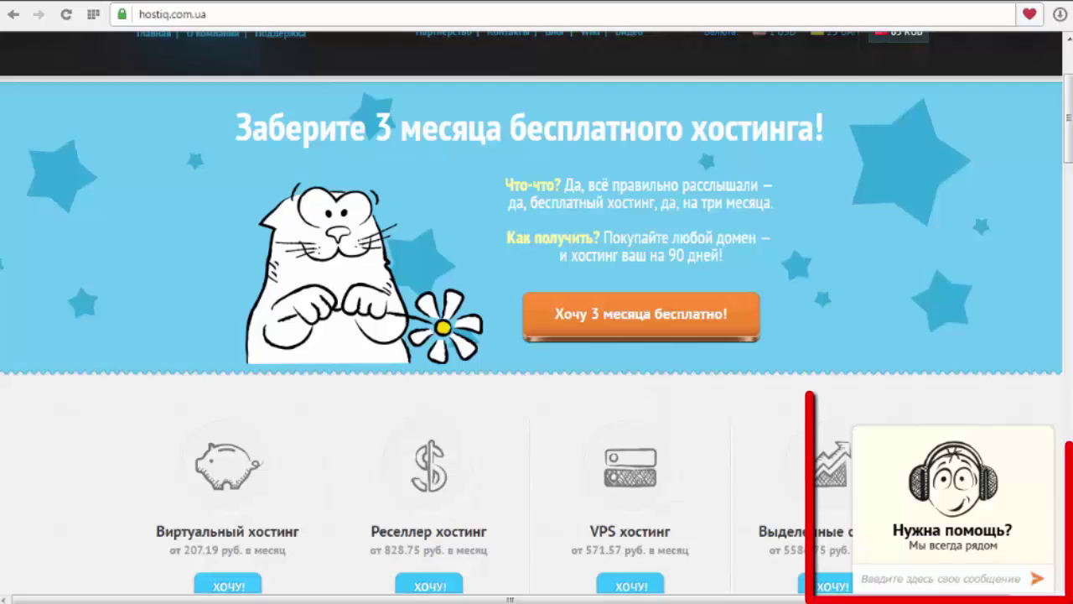
# Step: On the hostiq.com.ua site, view the support chat form, close it, and look through the virtual hosting page
pyautogui.click(945, 533)
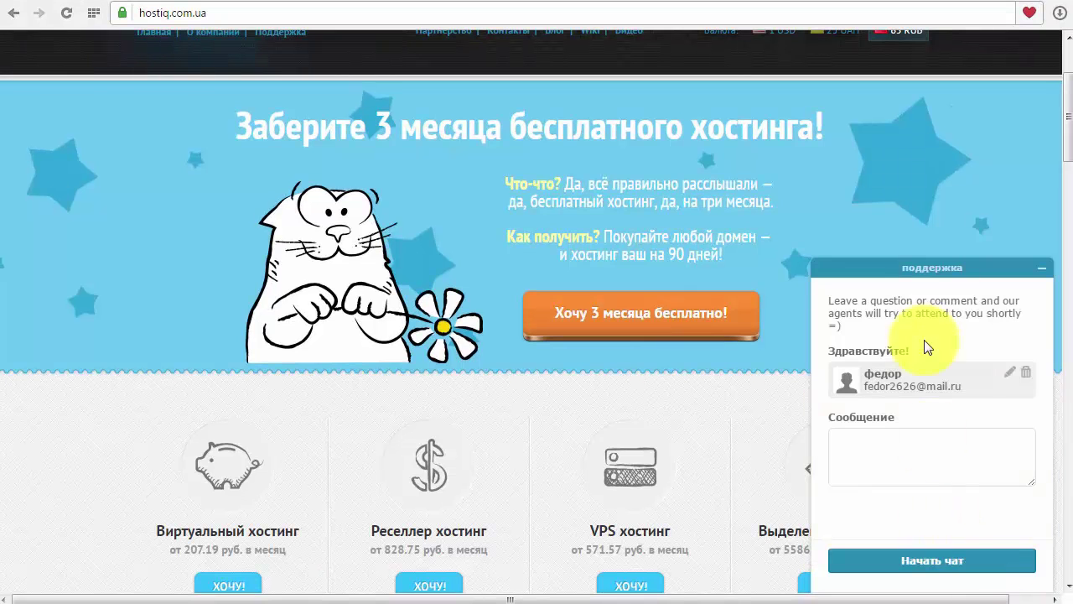
pyautogui.click(1040, 271)
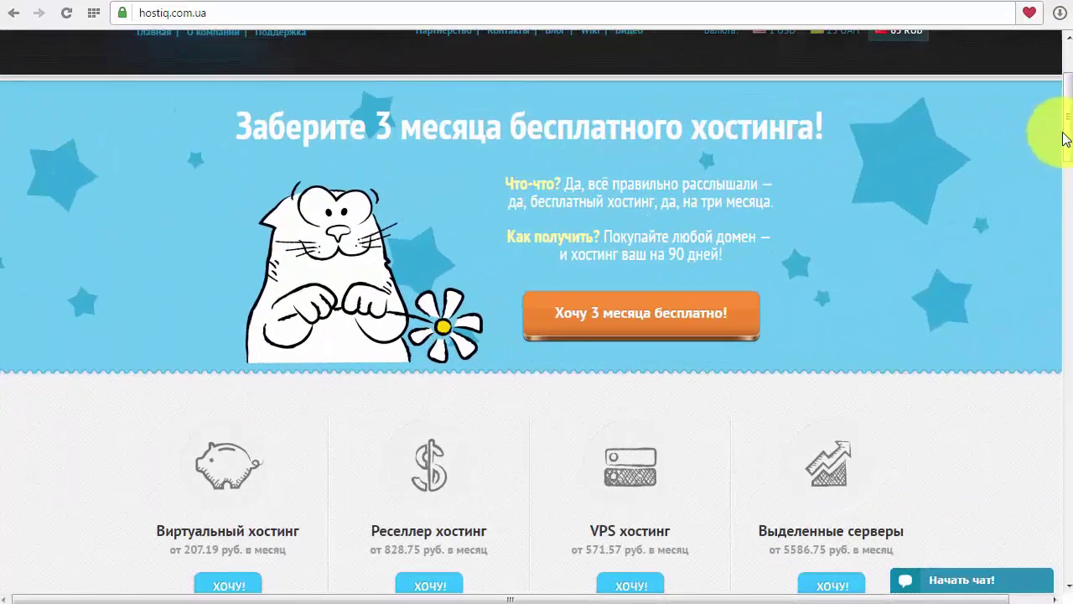
pyautogui.moveTo(1069, 136)
pyautogui.mouseDown()
pyautogui.moveTo(1069, 176)
pyautogui.moveTo(1071, 130)
pyautogui.mouseUp()
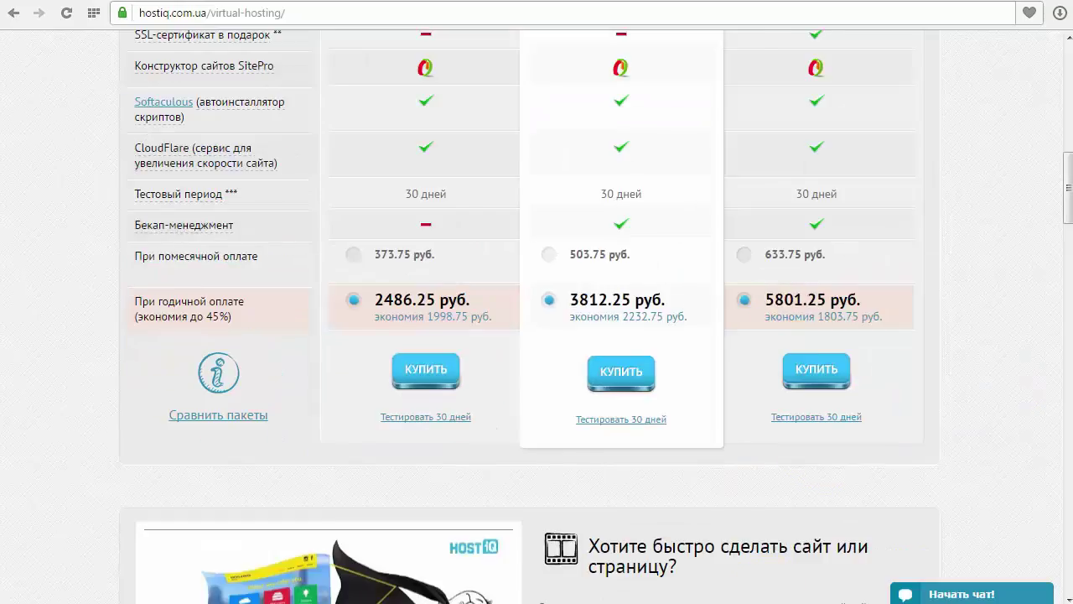
pyautogui.scroll(-10, 813, 494)
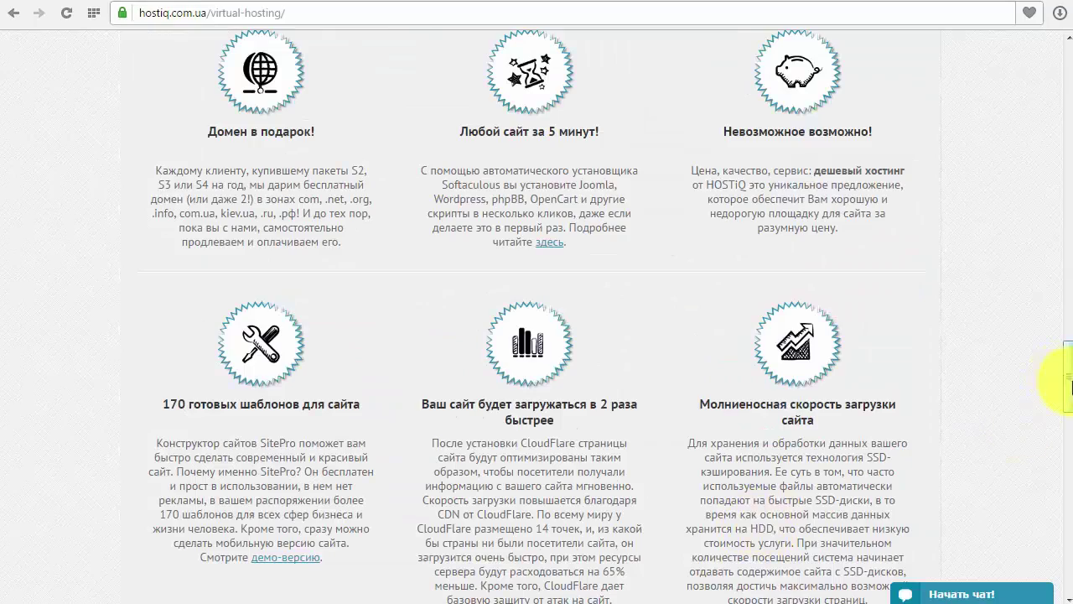